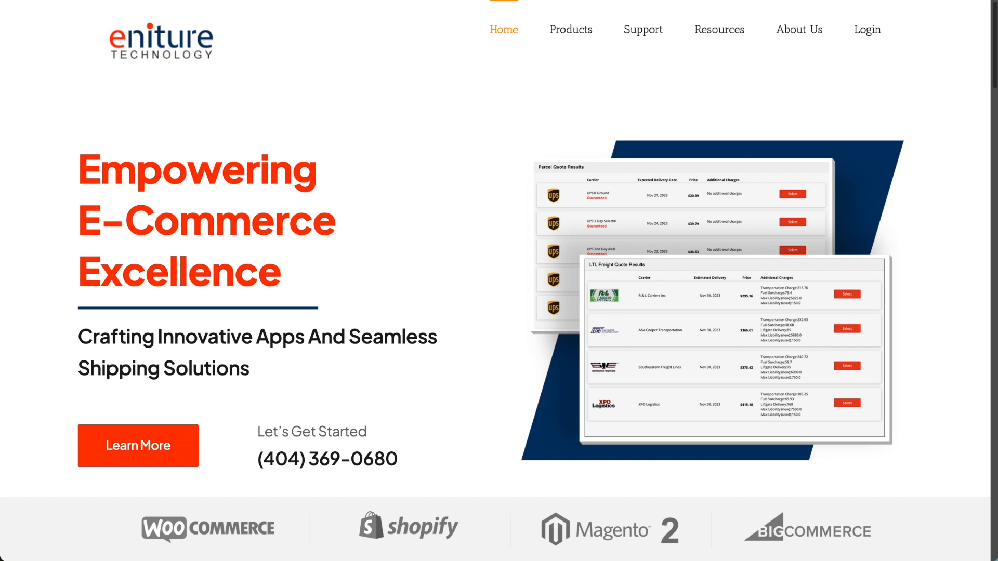
Open the GlobalTranz Edition for WooCommerce product page from Eniture's WooCommerce product list.
{"action": "mouse_move", "coordinate": [577, 31]}
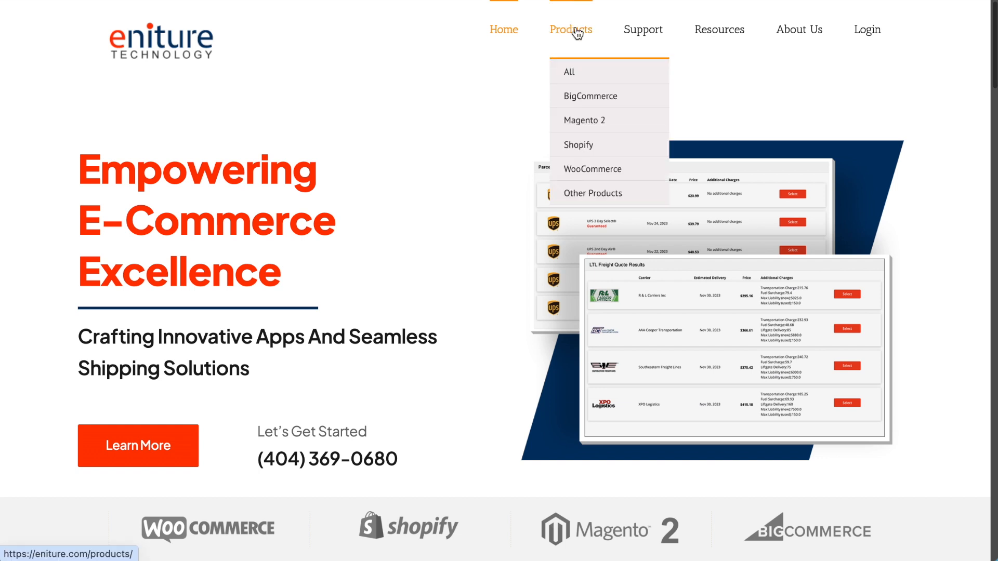
{"action": "left_click", "coordinate": [580, 171]}
{"action": "scroll", "coordinate": [562, 216], "scroll_direction": "down", "scroll_amount": 10}
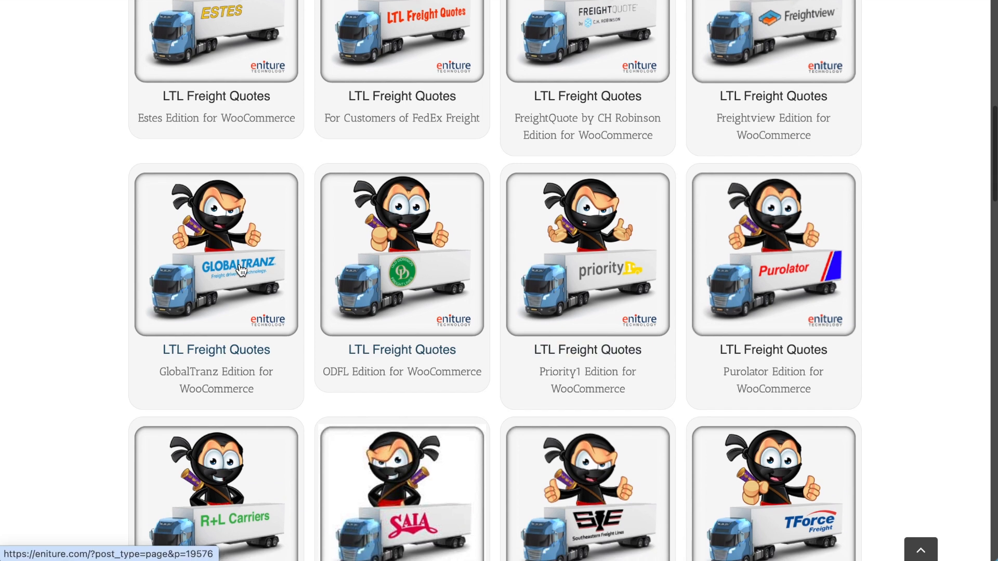
{"action": "left_click", "coordinate": [239, 269]}
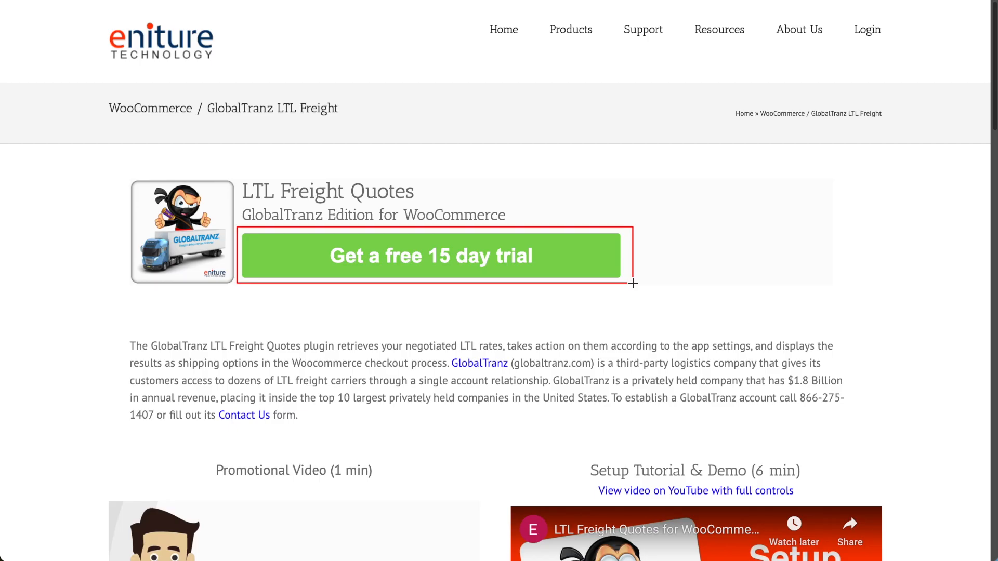
{"action": "scroll", "coordinate": [437, 297], "scroll_direction": "down", "scroll_amount": 15}
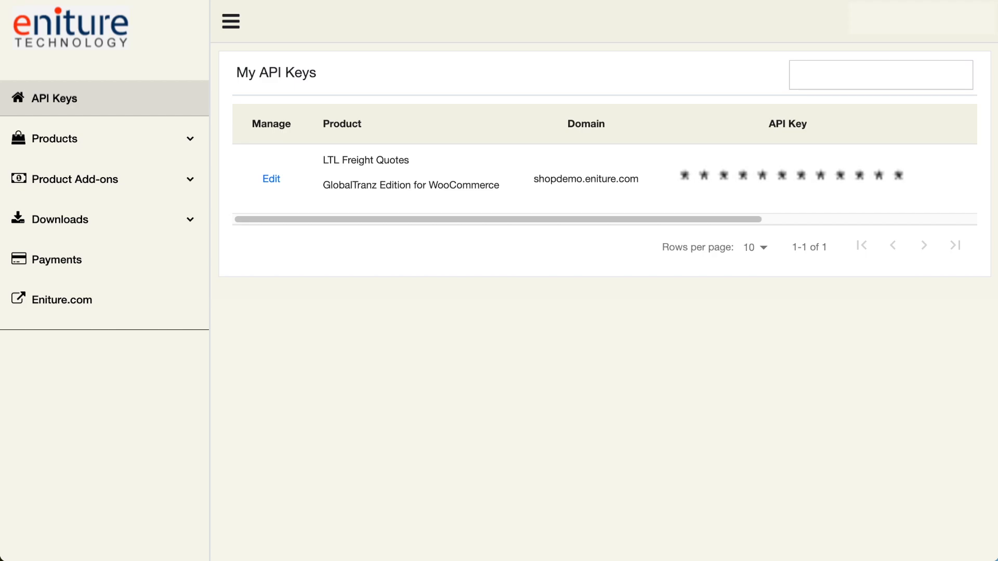
Locate the API key for the GlobalTranz Edition and download the plugin code from the WooCommerce downloads.
{"action": "left_click_drag", "start_coordinate": [668, 106], "coordinate": [916, 202]}
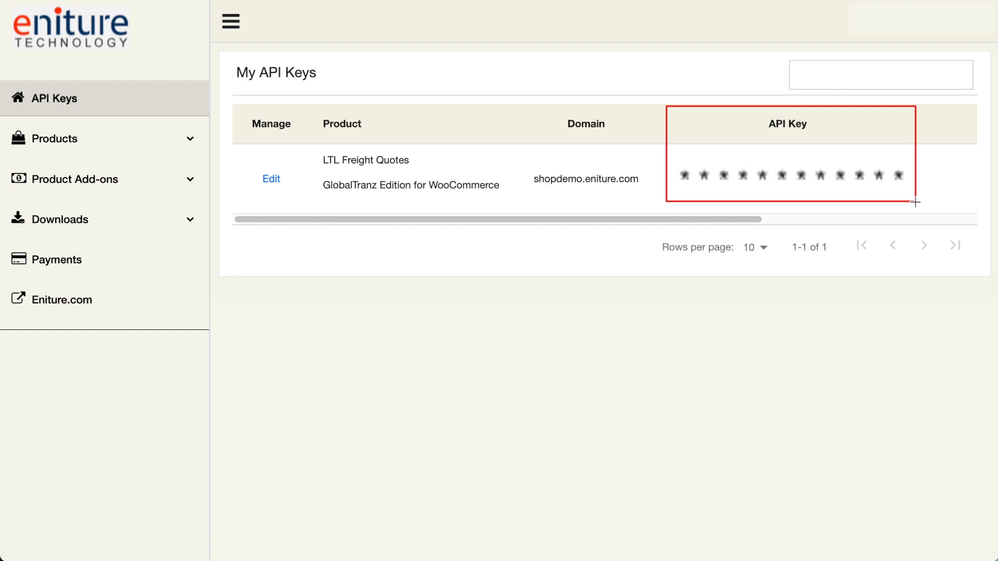
{"action": "left_click", "coordinate": [73, 228]}
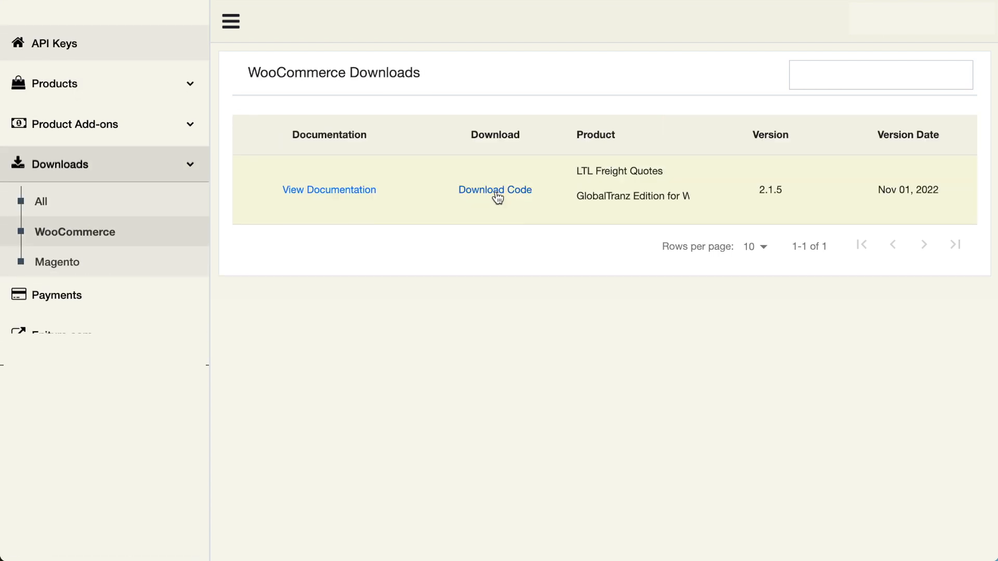
{"action": "left_click", "coordinate": [497, 196]}
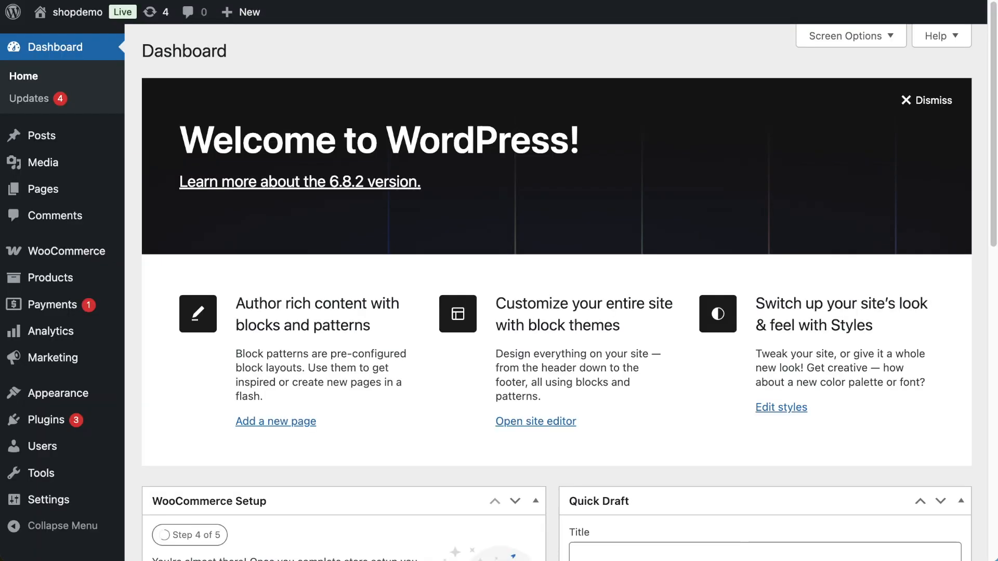
In the WordPress admin, upload the ltl-freight-quotes-globaltranz-edition ZIP archive as a new plugin and activate LTL Freight Quotes – GlobalTranz Edition.
{"action": "mouse_move", "coordinate": [44, 421]}
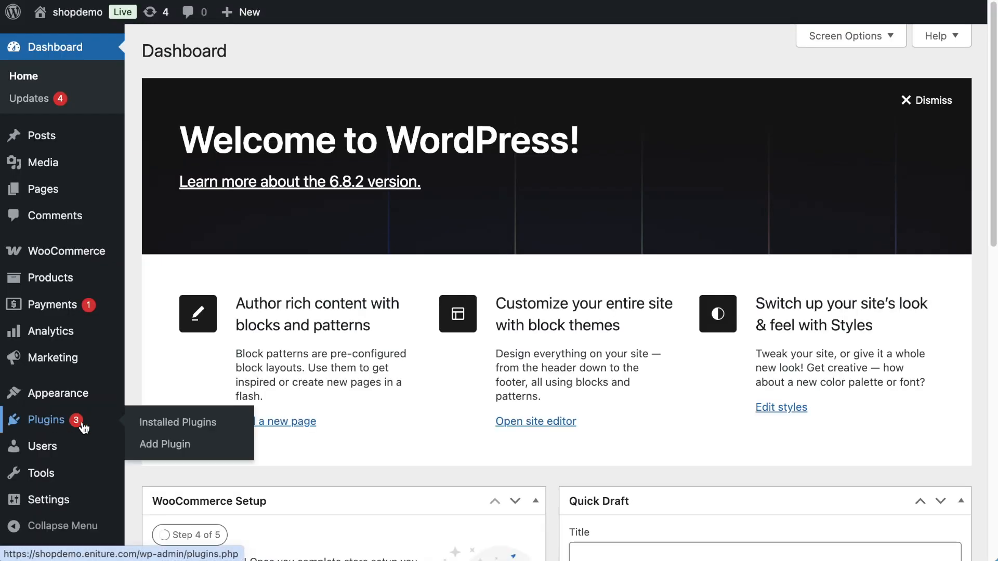
{"action": "left_click", "coordinate": [154, 445]}
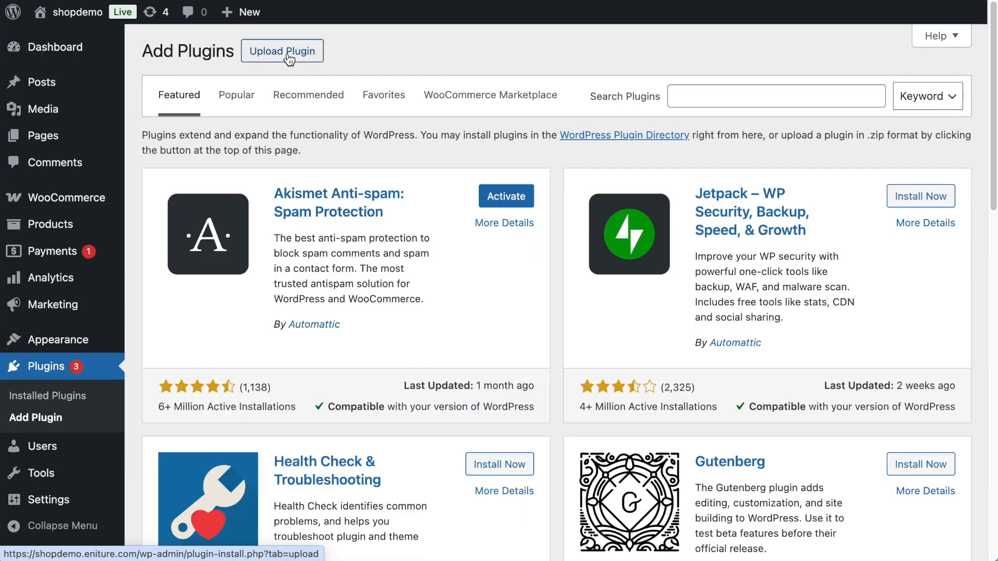
{"action": "left_click", "coordinate": [286, 52]}
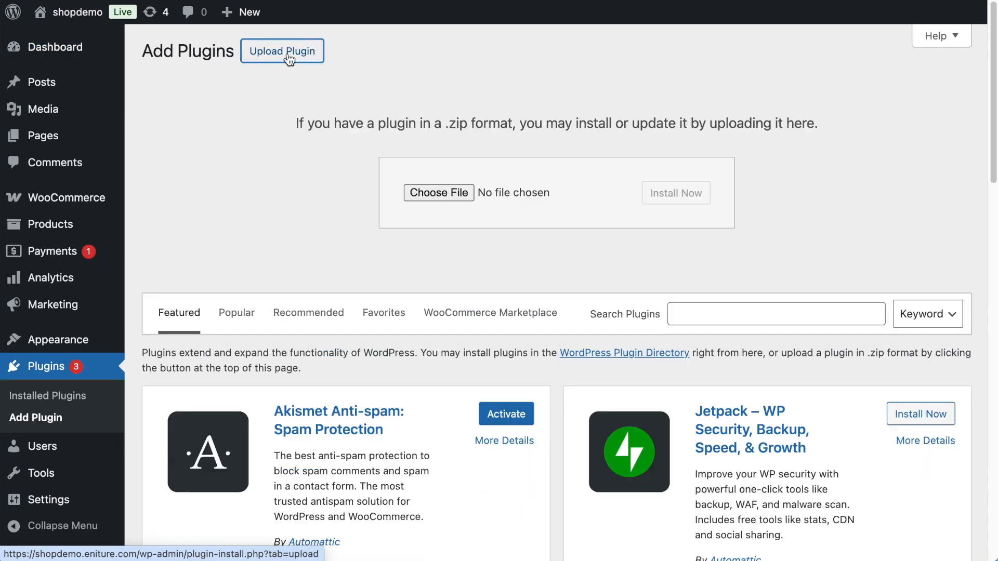
{"action": "left_click", "coordinate": [433, 192]}
{"action": "left_click", "coordinate": [357, 138]}
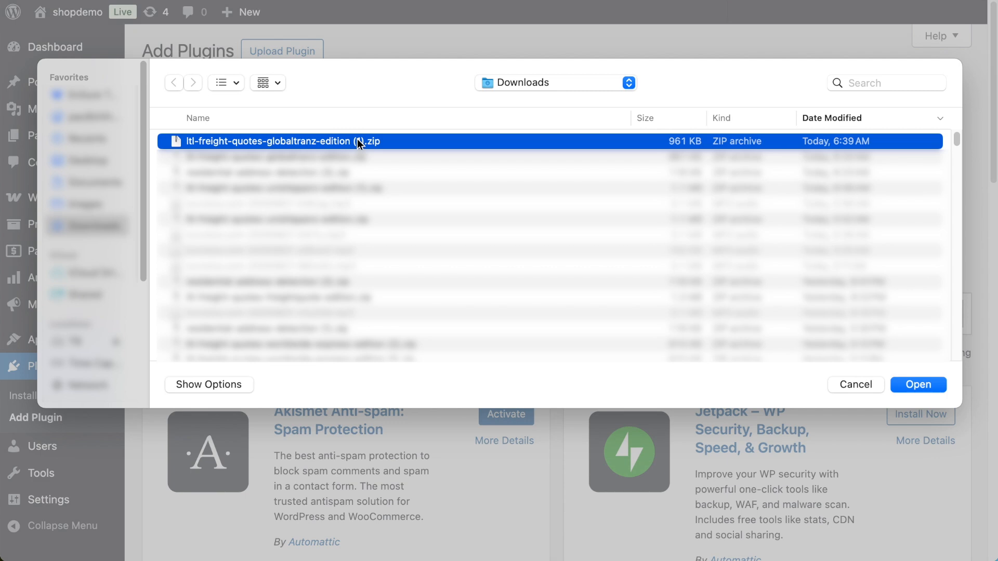
{"action": "left_click", "coordinate": [911, 390]}
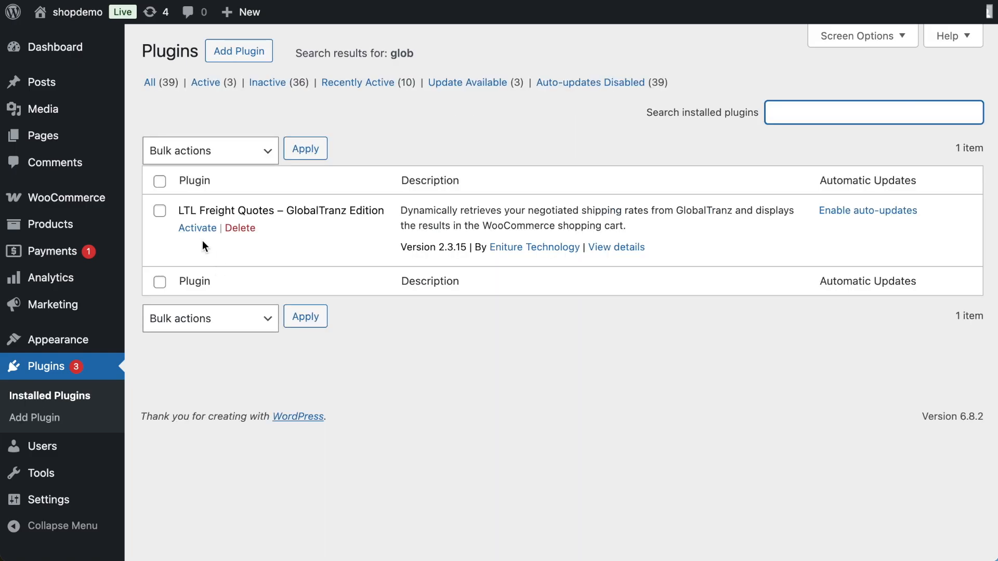
{"action": "left_click", "coordinate": [200, 233]}
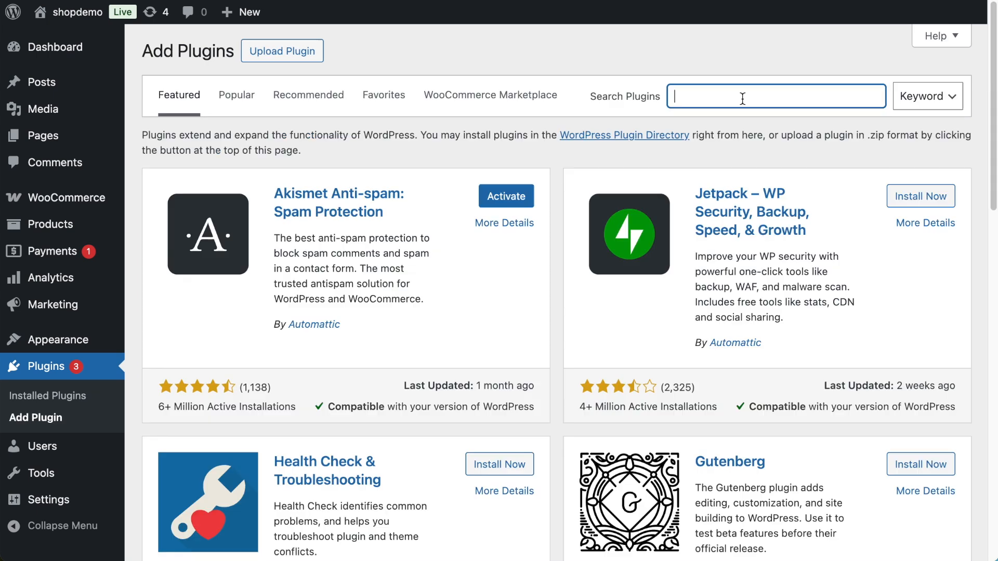
Search the WordPress plugin directory for "globaltr" to locate the GlobalTranz Edition listing.
{"action": "type", "text": "globaltr"}
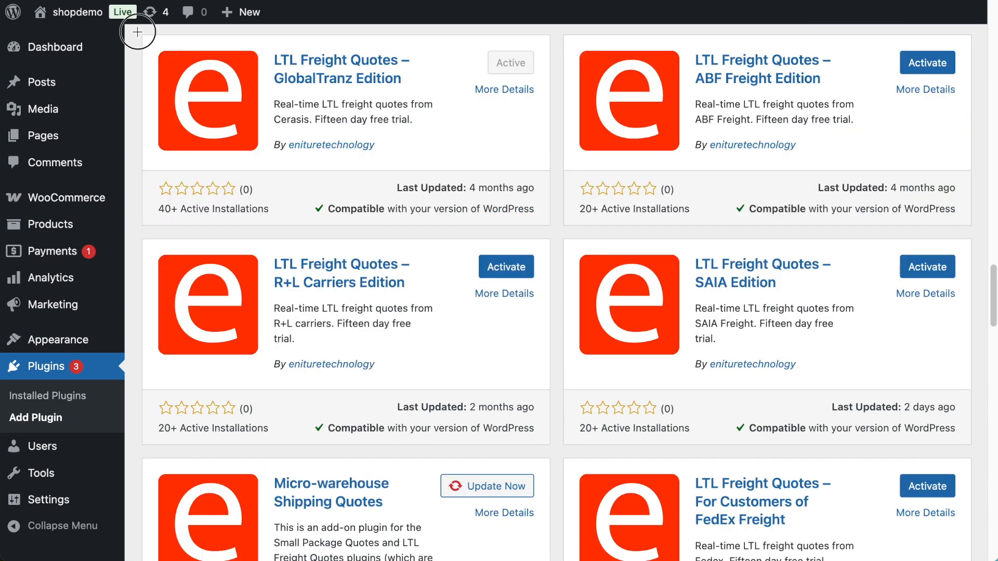
{"action": "left_click_drag", "start_coordinate": [138, 31], "coordinate": [553, 232]}
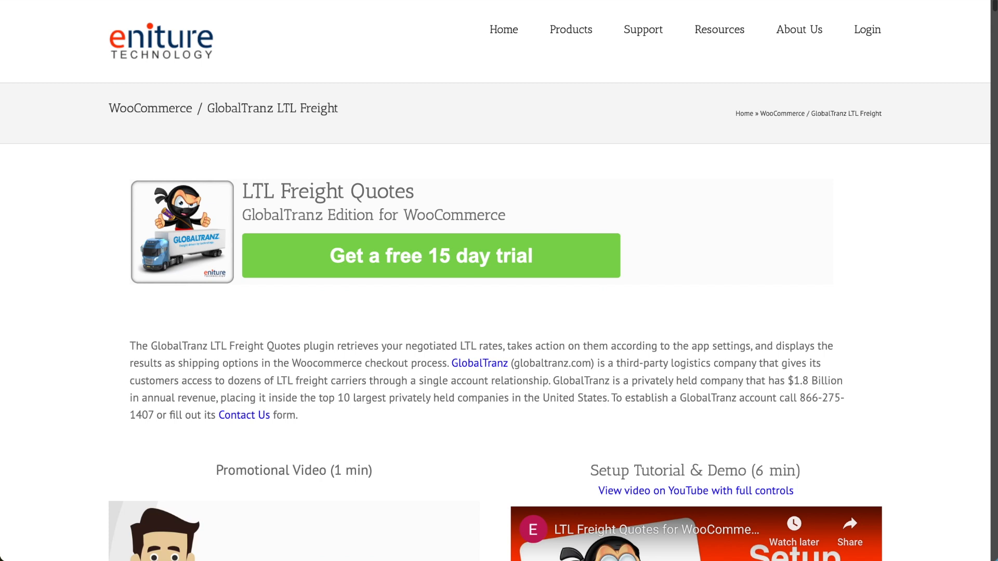
On Eniture's GlobalTranz product page, open the user guide's instructions for obtaining the GlobalTranz API credentials.
{"action": "scroll", "coordinate": [838, 194], "scroll_direction": "down", "scroll_amount": 10}
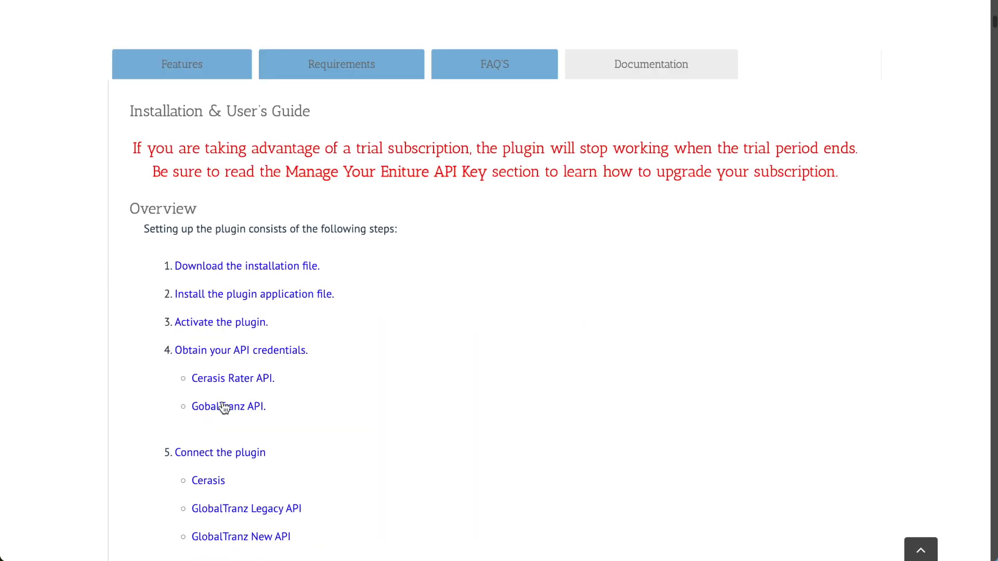
{"action": "left_click", "coordinate": [218, 410]}
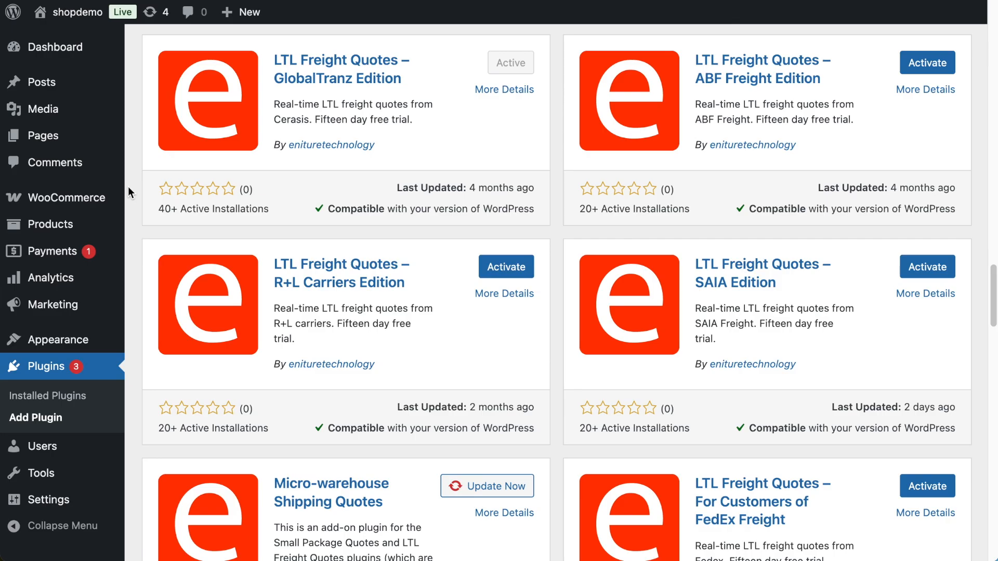
Open the GlobalTranz connection settings in WooCommerce and test the connection with New API as the selected API.
{"action": "mouse_move", "coordinate": [97, 202]}
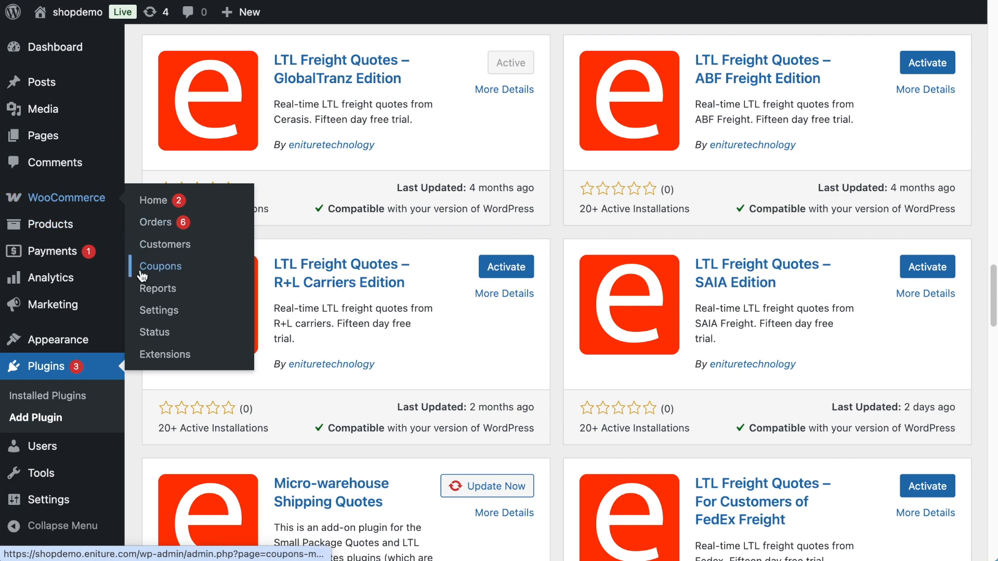
{"action": "left_click", "coordinate": [144, 311]}
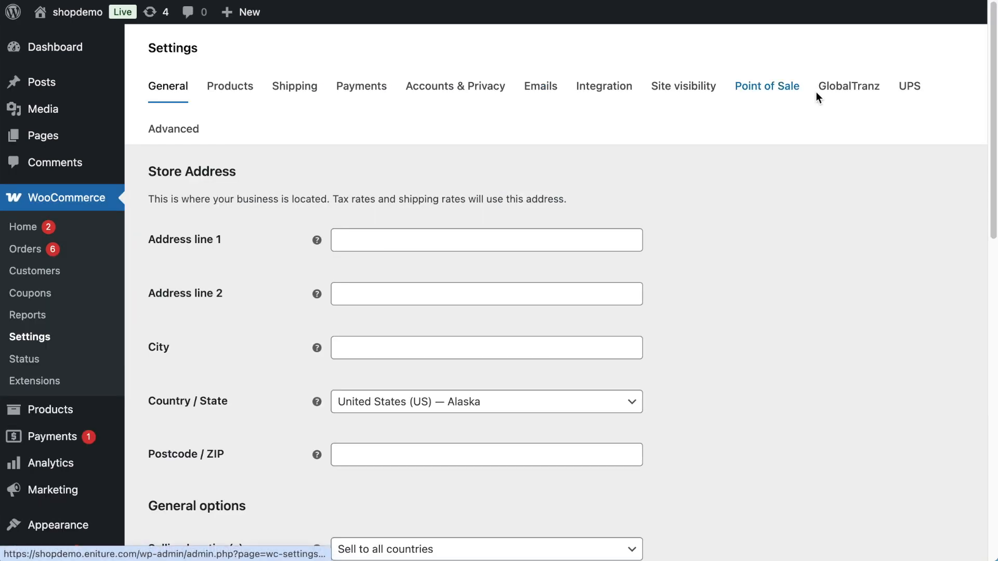
{"action": "left_click", "coordinate": [841, 88]}
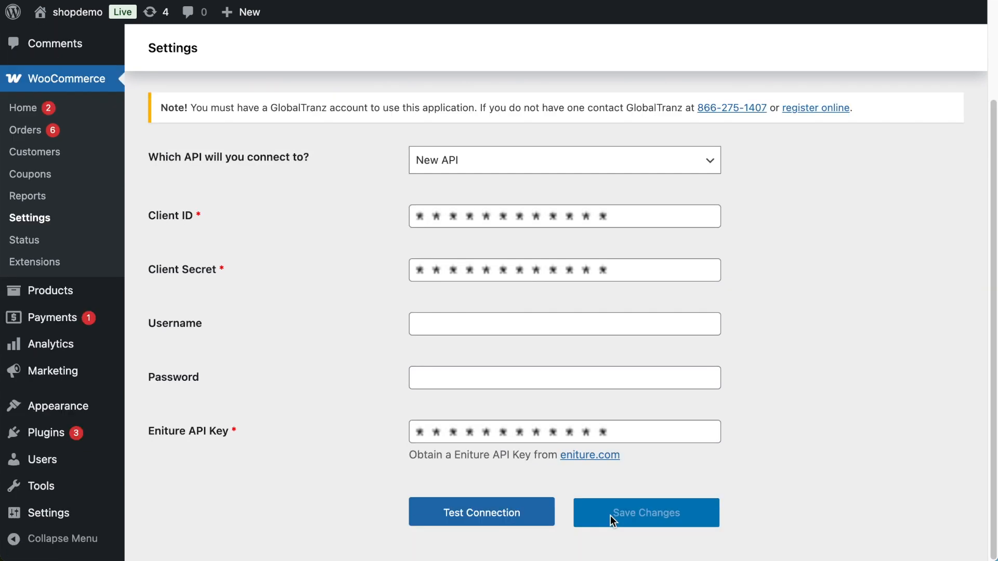
{"action": "left_click", "coordinate": [500, 520]}
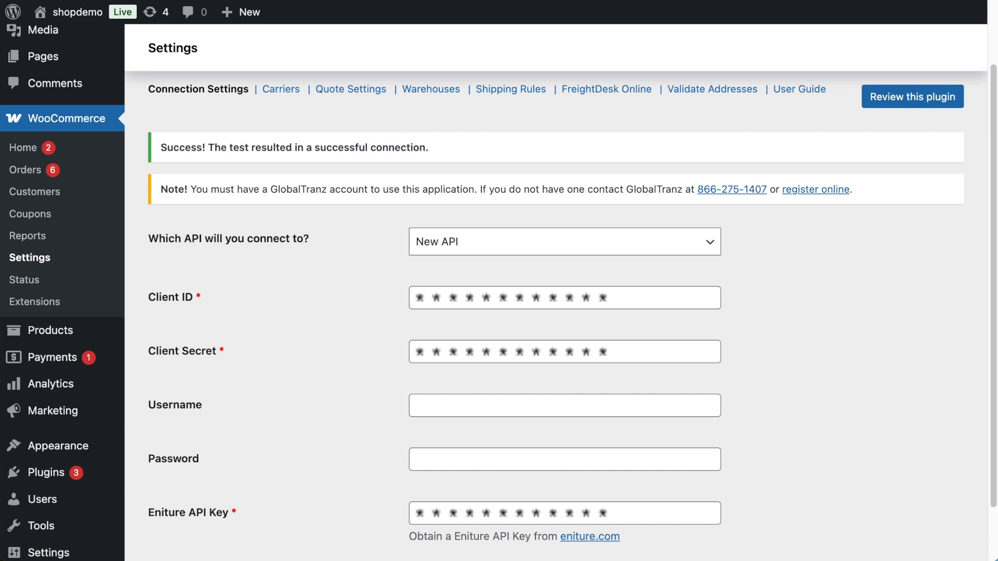
{"action": "left_click_drag", "start_coordinate": [145, 128], "coordinate": [971, 170]}
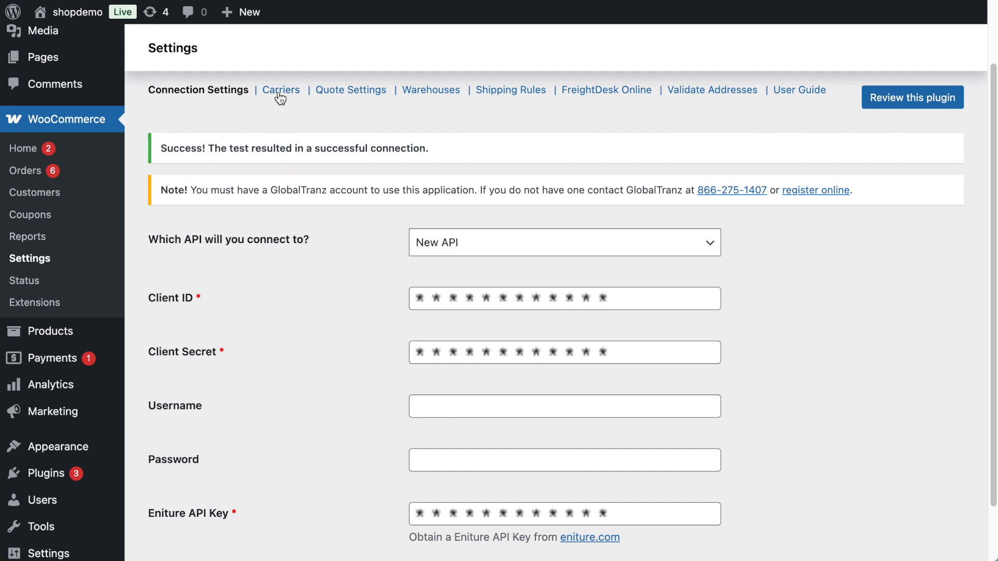
Enable all carriers in the GlobalTranz carrier list and save the changes.
{"action": "left_click", "coordinate": [280, 92]}
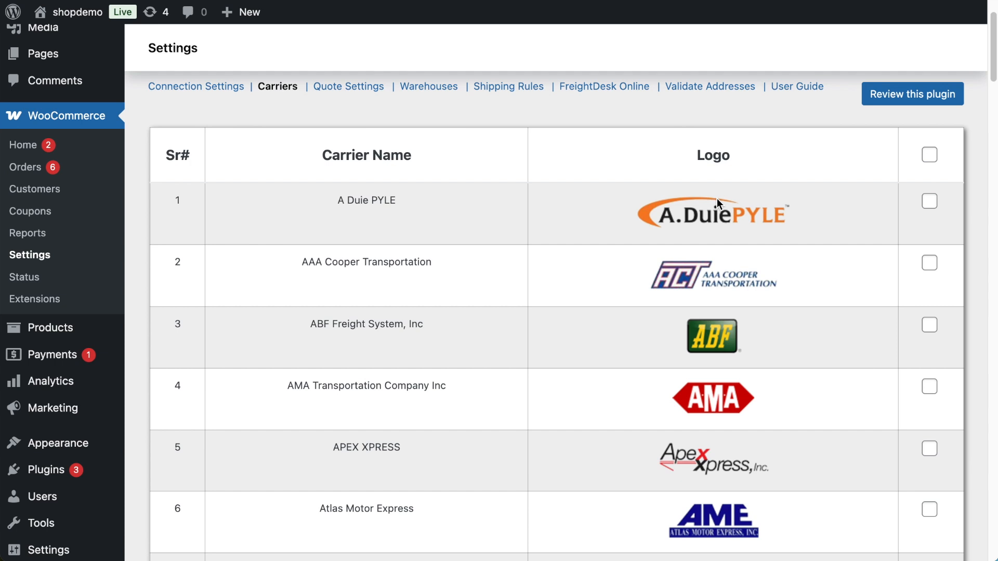
{"action": "left_click", "coordinate": [929, 157]}
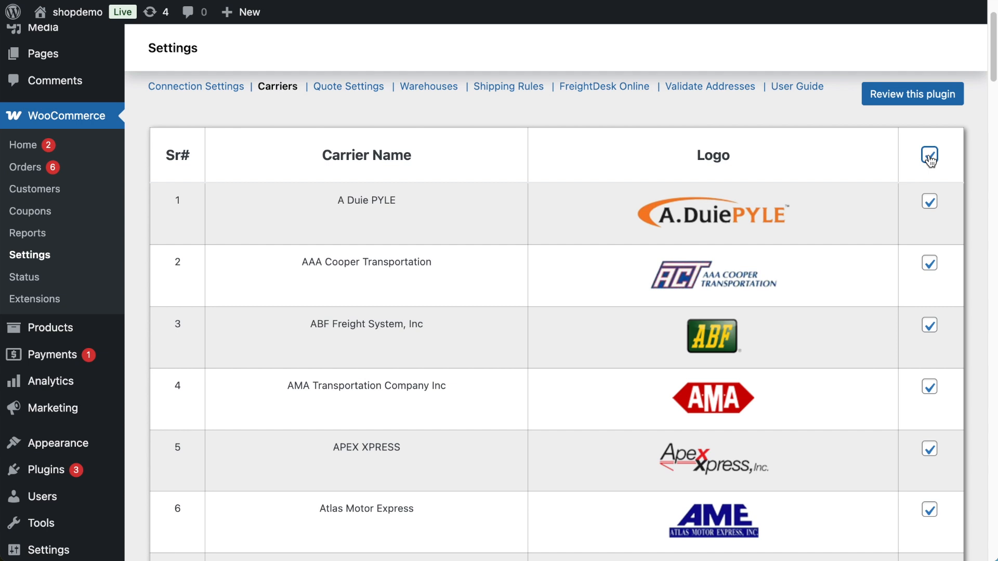
{"action": "left_click_drag", "start_coordinate": [992, 65], "coordinate": [991, 547]}
{"action": "left_click", "coordinate": [935, 539]}
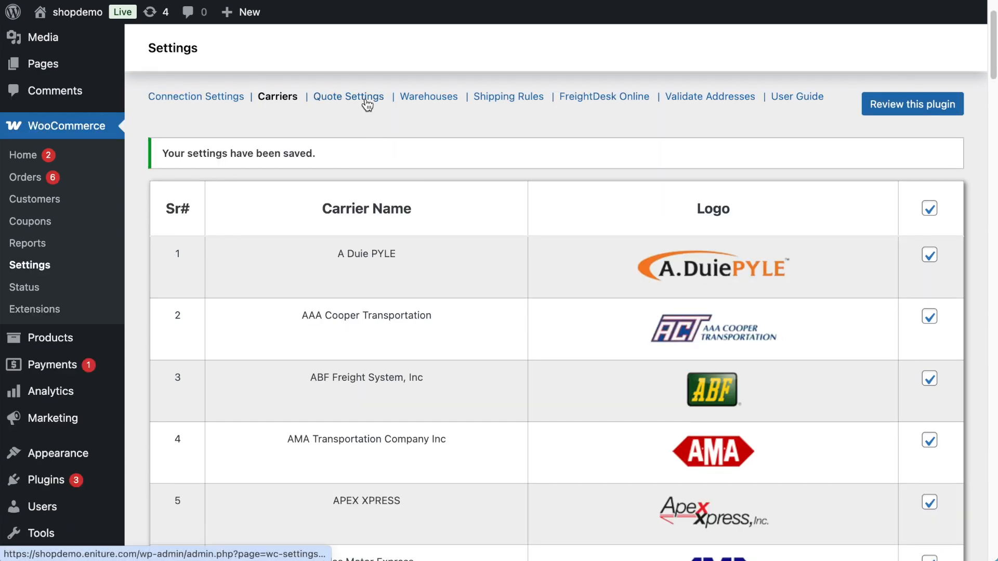
In the GlobalTranz quote settings, set the rating method to Cheapest Options and the number of options to 2.
{"action": "left_click", "coordinate": [367, 103]}
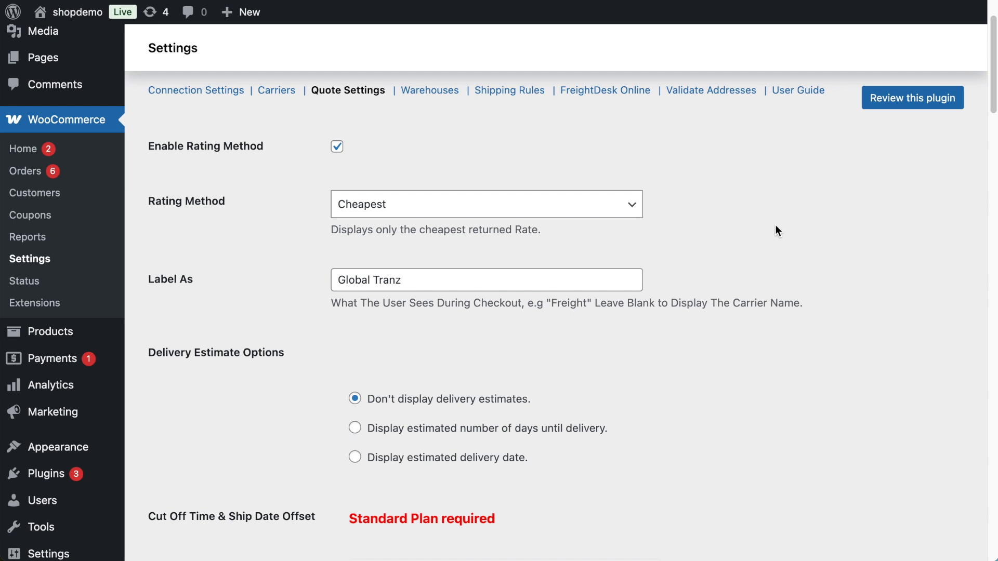
{"action": "left_click", "coordinate": [580, 209]}
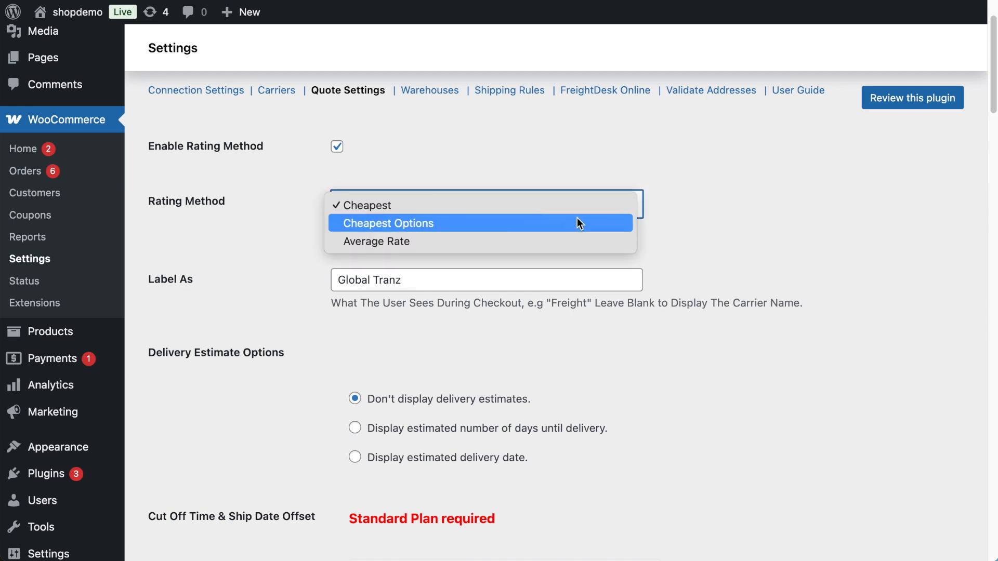
{"action": "left_click", "coordinate": [578, 220]}
{"action": "left_click", "coordinate": [572, 283]}
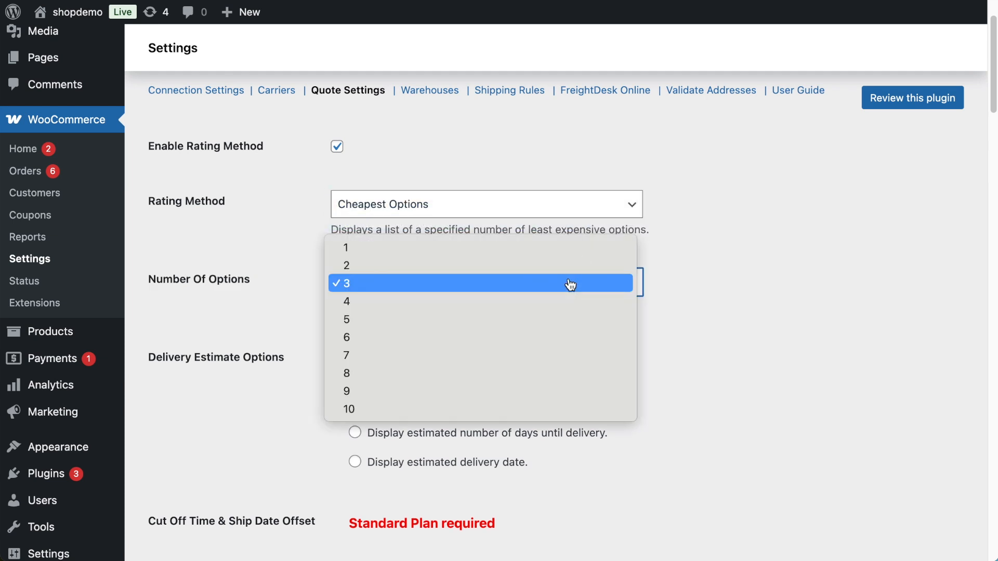
{"action": "left_click", "coordinate": [571, 266]}
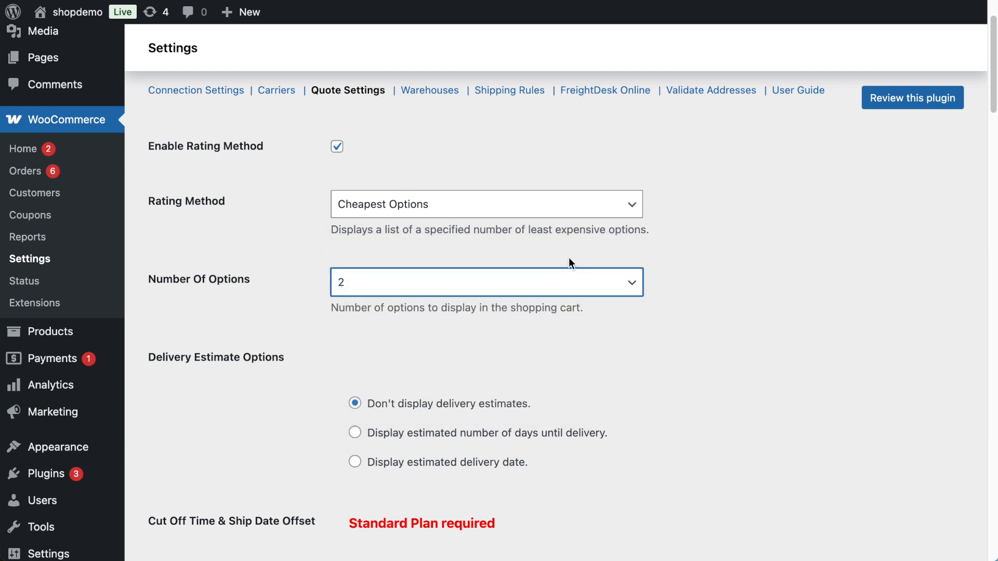
Enable offering lift gate delivery as an option and save the quote settings.
{"action": "scroll", "coordinate": [570, 261], "scroll_direction": "down", "scroll_amount": 15}
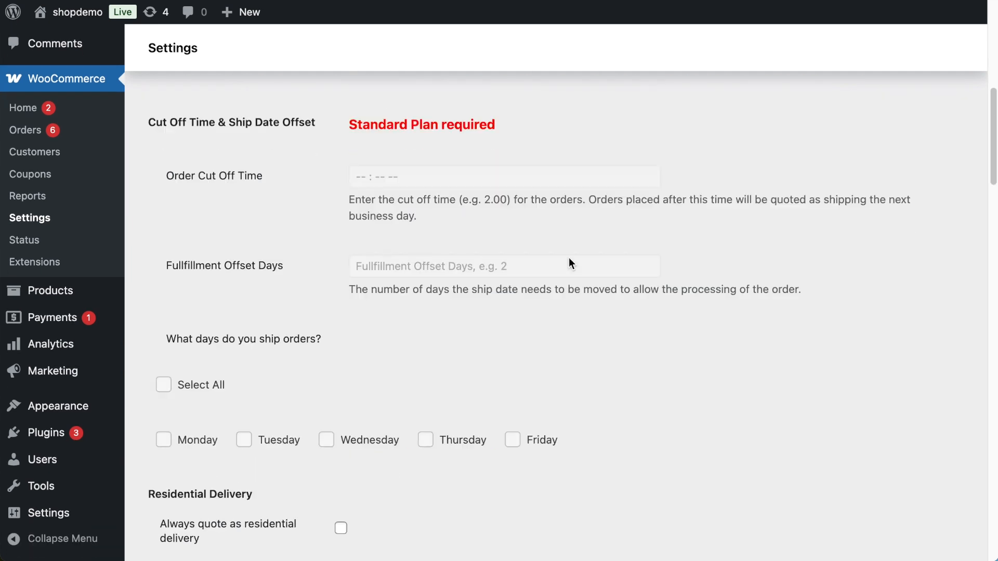
{"action": "left_click", "coordinate": [343, 340]}
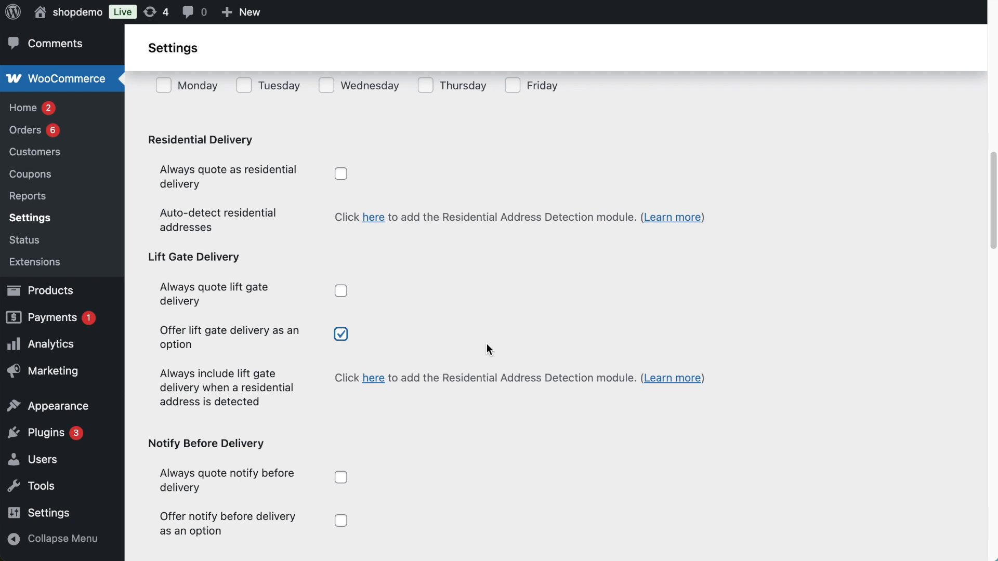
{"action": "left_click_drag", "start_coordinate": [994, 225], "coordinate": [993, 513]}
{"action": "left_click", "coordinate": [934, 538]}
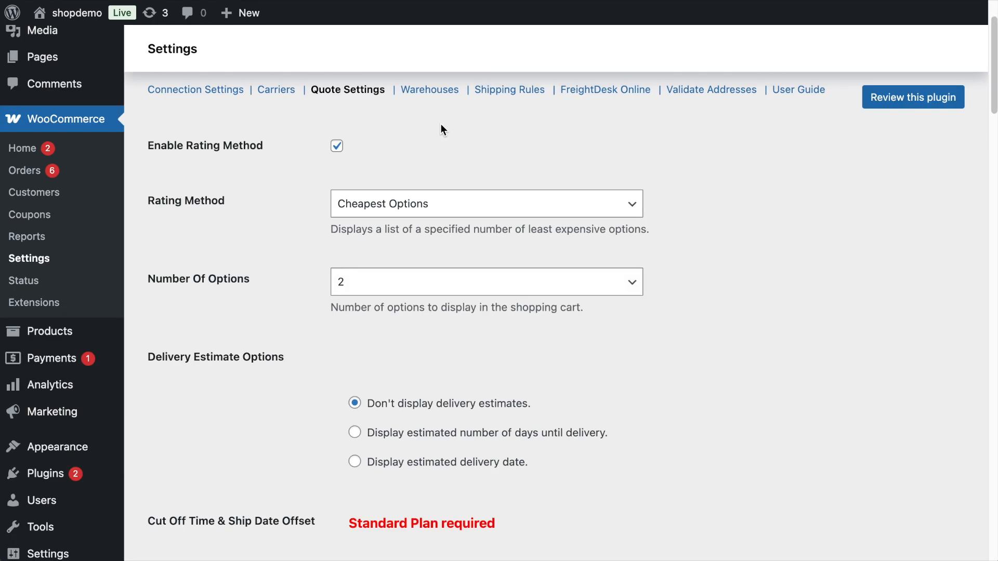
Add a warehouse in the GlobalTranz settings with ZIP 62563 and Rochester as the city, and save it.
{"action": "left_click", "coordinate": [431, 91]}
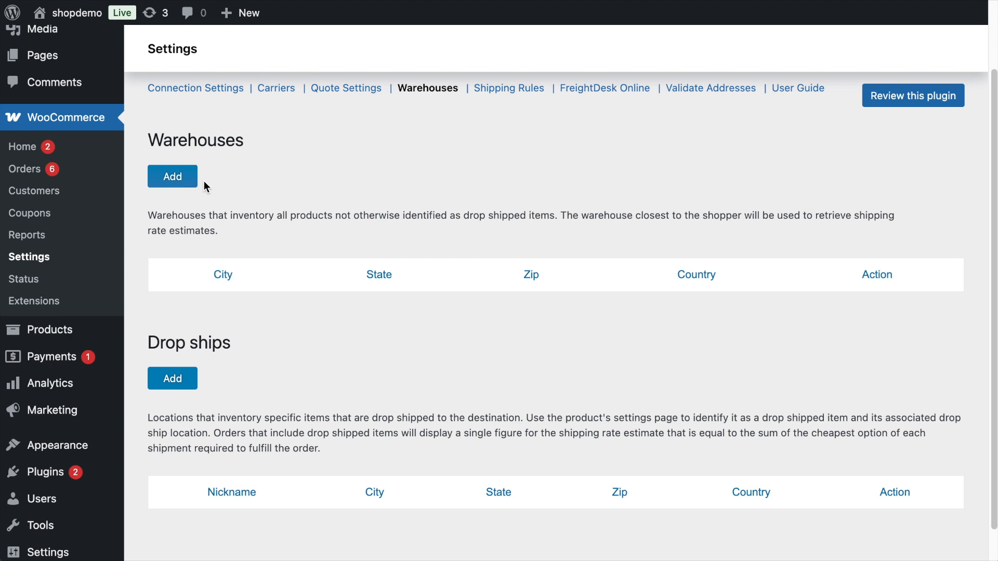
{"action": "left_click", "coordinate": [173, 175]}
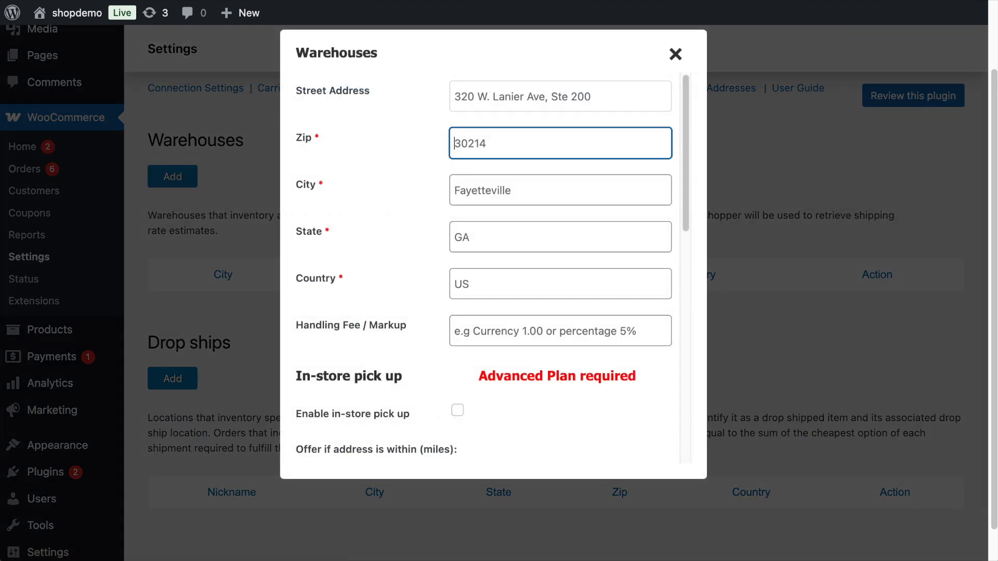
{"action": "type", "text": "62563"}
{"action": "key", "text": "Tab"}
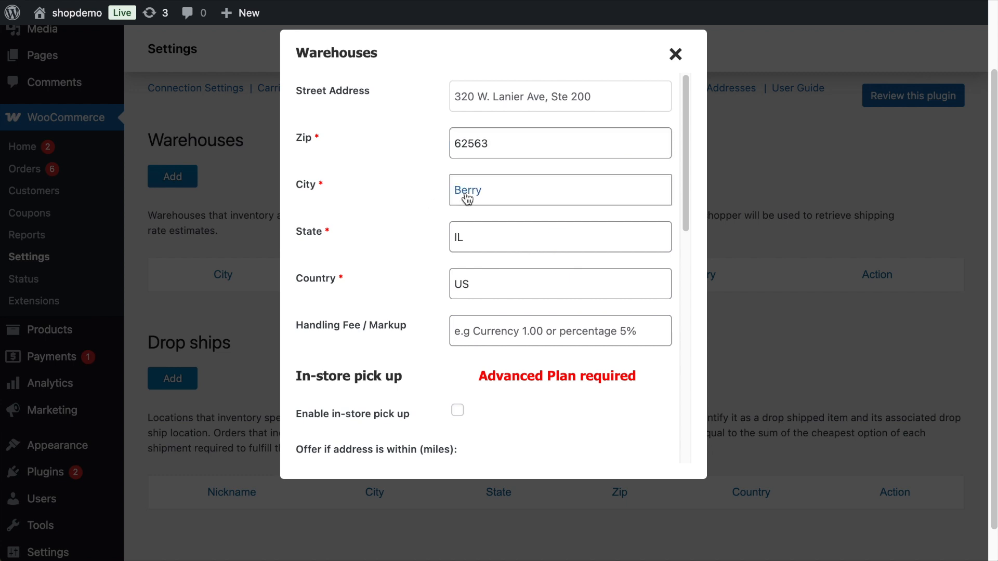
{"action": "left_click", "coordinate": [466, 193]}
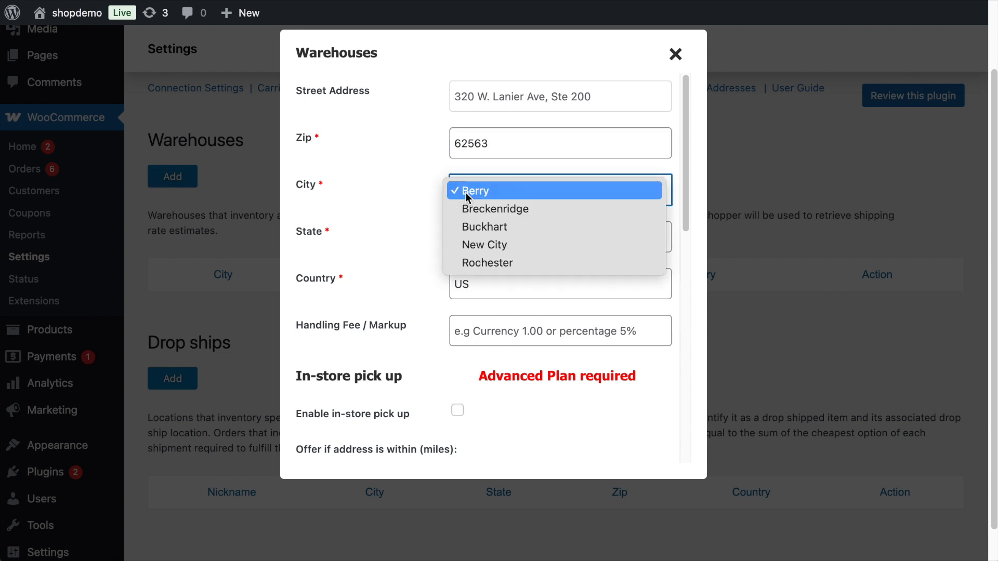
{"action": "left_click", "coordinate": [479, 262]}
{"action": "left_click_drag", "start_coordinate": [687, 167], "coordinate": [680, 413]}
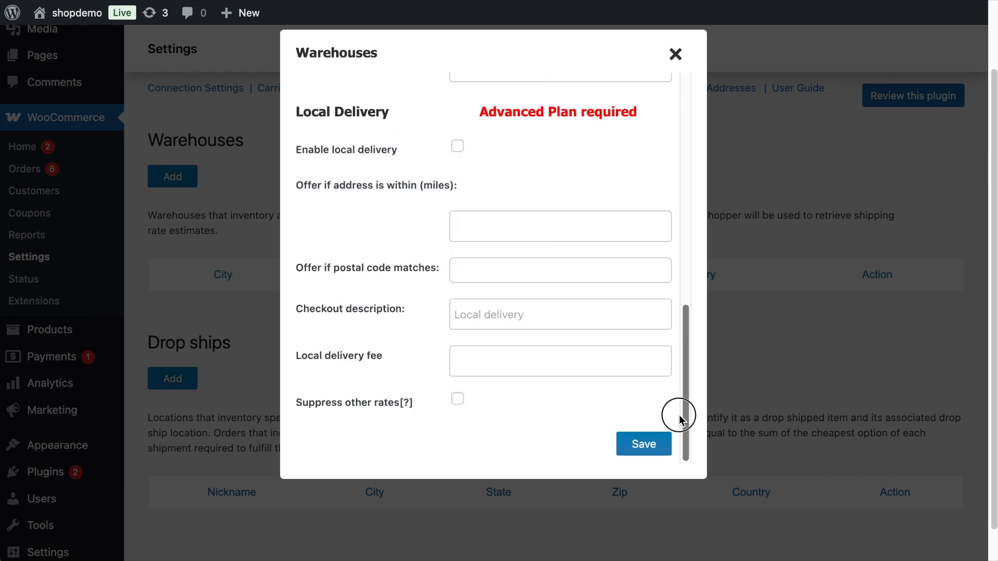
{"action": "left_click", "coordinate": [641, 445]}
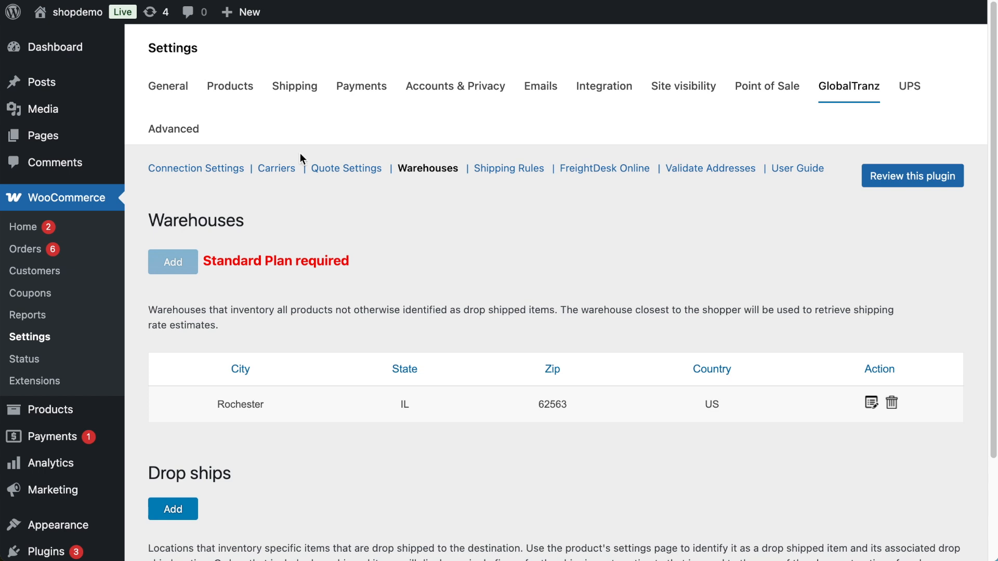
Add GlobalTranz as an enabled shipping method to the United States shipping zone.
{"action": "left_click", "coordinate": [295, 87]}
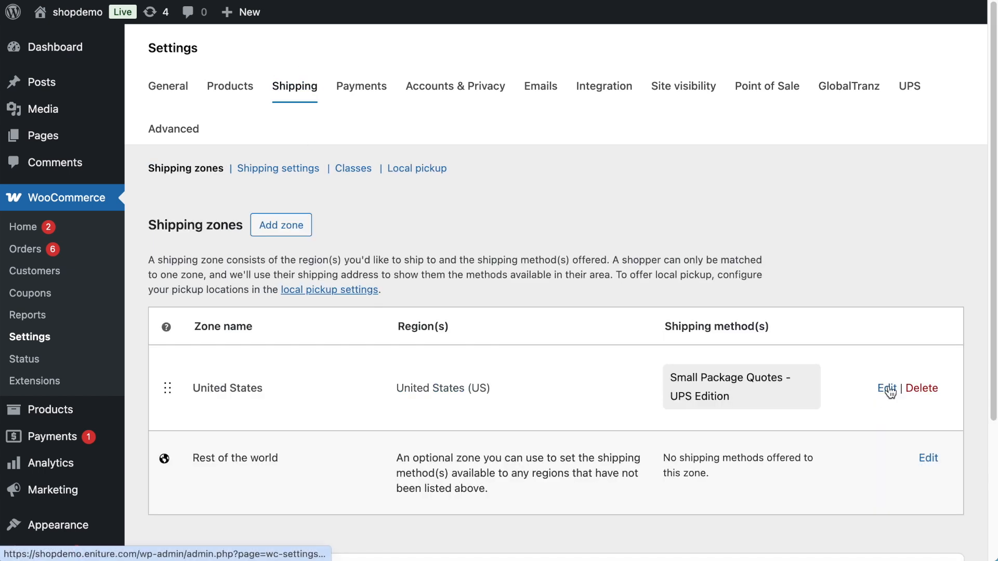
{"action": "left_click", "coordinate": [888, 389]}
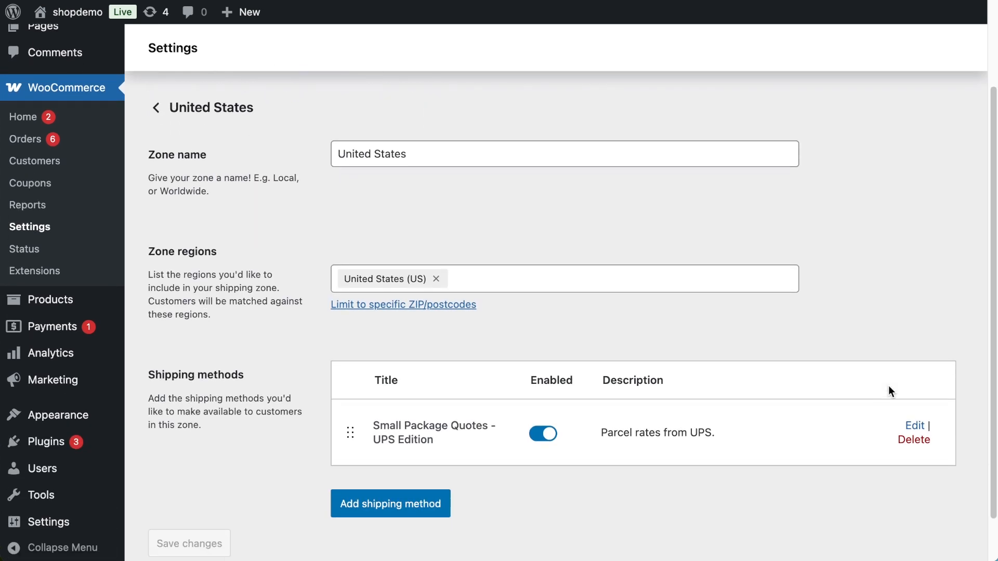
{"action": "scroll", "coordinate": [832, 392], "scroll_direction": "down", "scroll_amount": 1}
{"action": "left_click", "coordinate": [408, 481]}
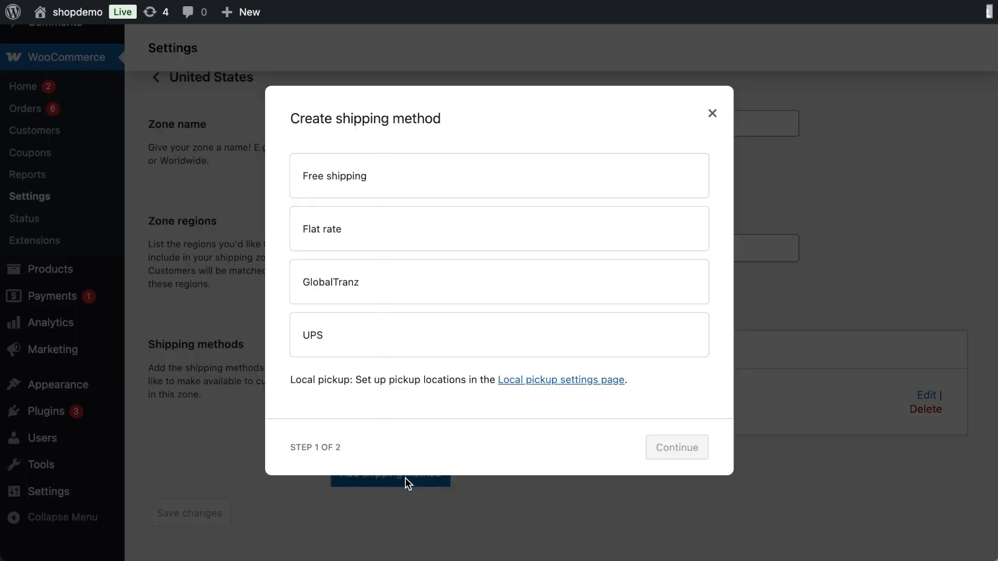
{"action": "left_click", "coordinate": [391, 300]}
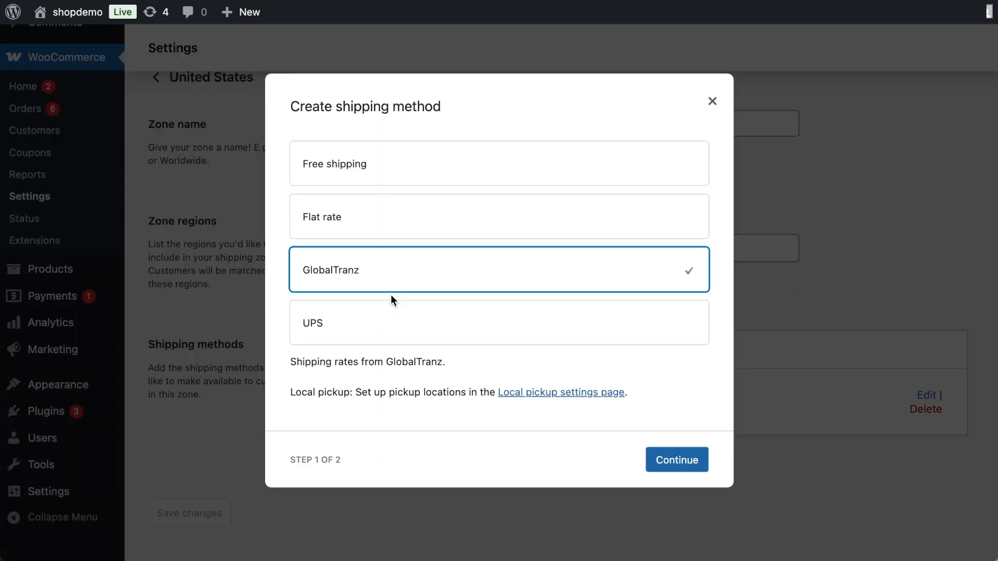
{"action": "left_click", "coordinate": [688, 467]}
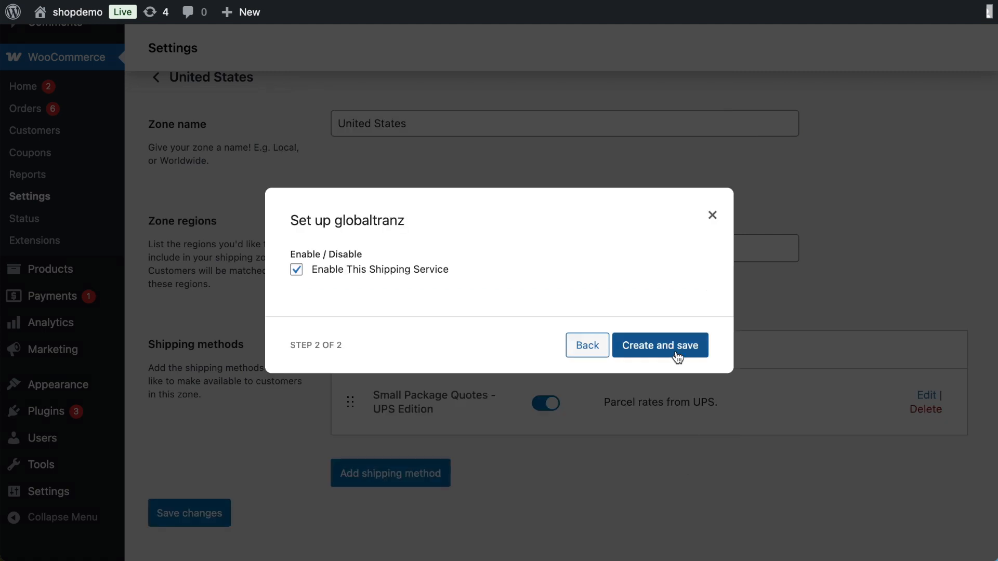
{"action": "left_click", "coordinate": [669, 343]}
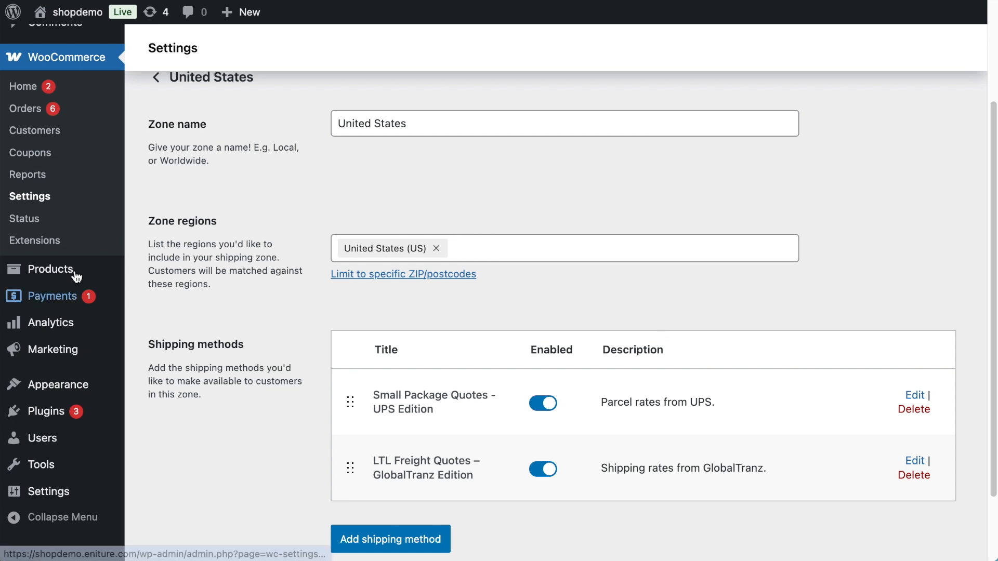
Open the Boss 337 Super Finish Wheel/Rim product for editing and show its shipping data.
{"action": "mouse_move", "coordinate": [53, 273]}
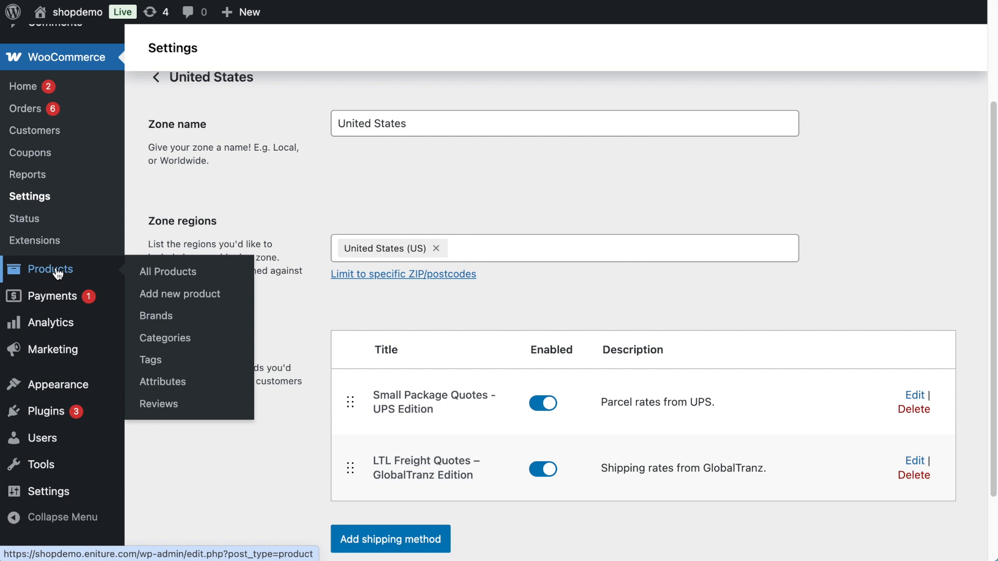
{"action": "left_click", "coordinate": [155, 275]}
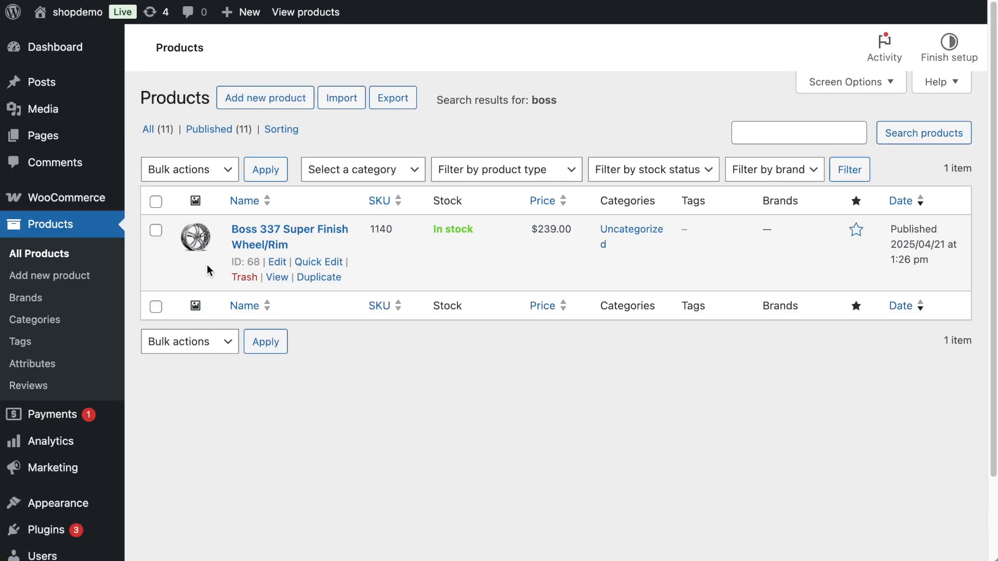
{"action": "left_click", "coordinate": [277, 265]}
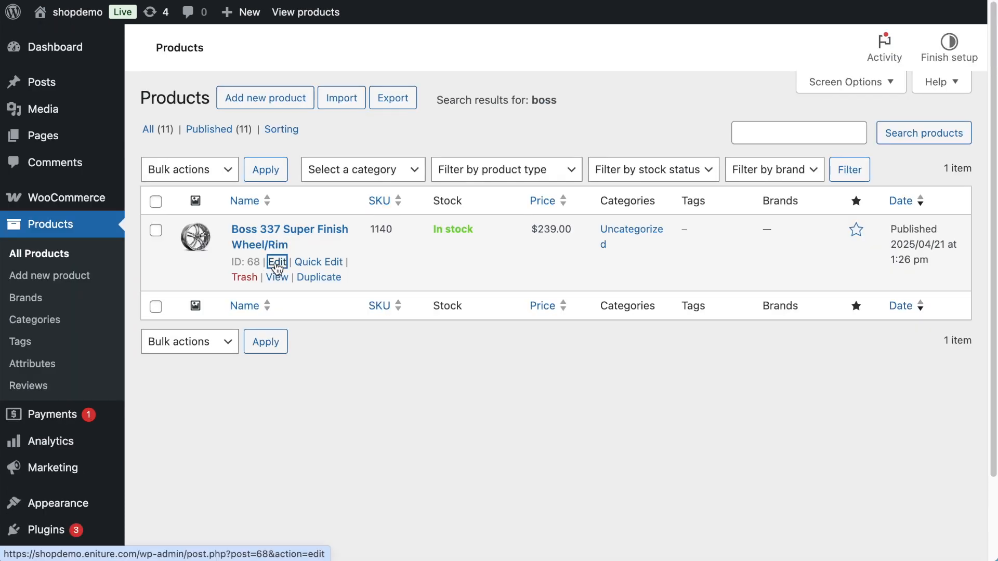
{"action": "scroll", "coordinate": [277, 268], "scroll_direction": "down", "scroll_amount": 10}
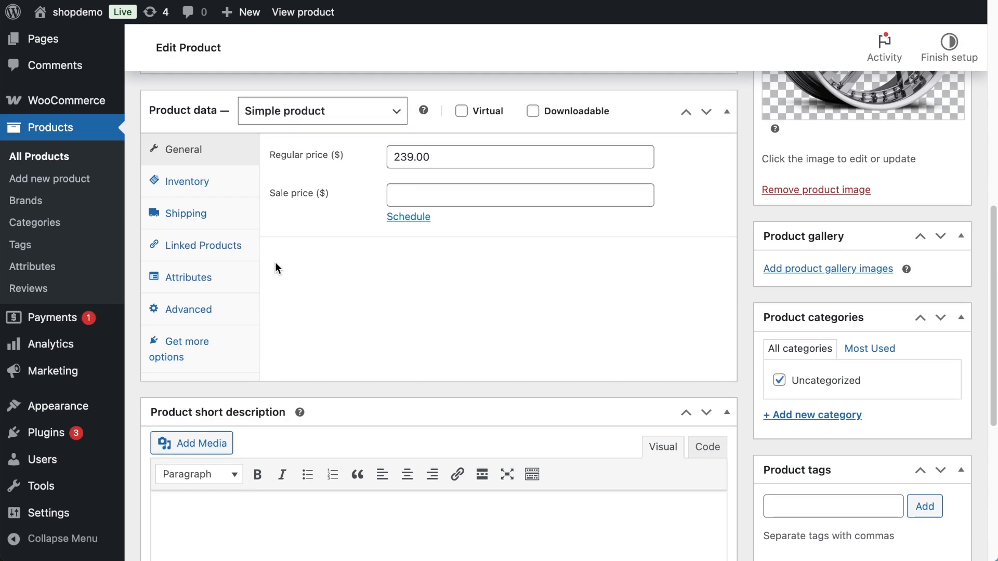
{"action": "left_click", "coordinate": [198, 222]}
Check the wheel's weight, choose the LTL Freight shipping class with freight classification 60, and update the product.
{"action": "left_click", "coordinate": [401, 156]}
{"action": "double_click", "coordinate": [401, 155]}
{"action": "left_click", "coordinate": [468, 248]}
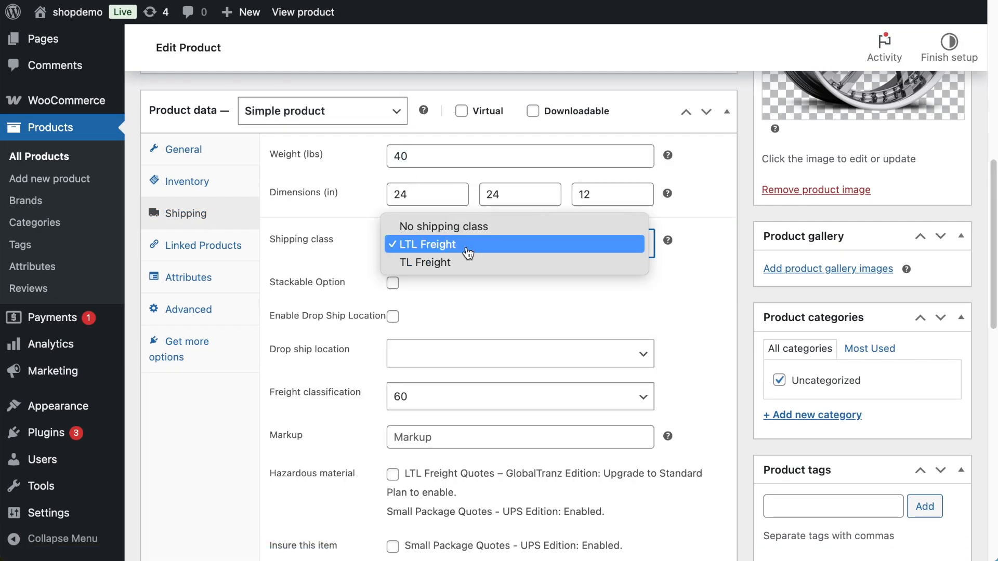
{"action": "left_click", "coordinate": [468, 252]}
{"action": "left_click", "coordinate": [464, 398]}
{"action": "left_click", "coordinate": [467, 404]}
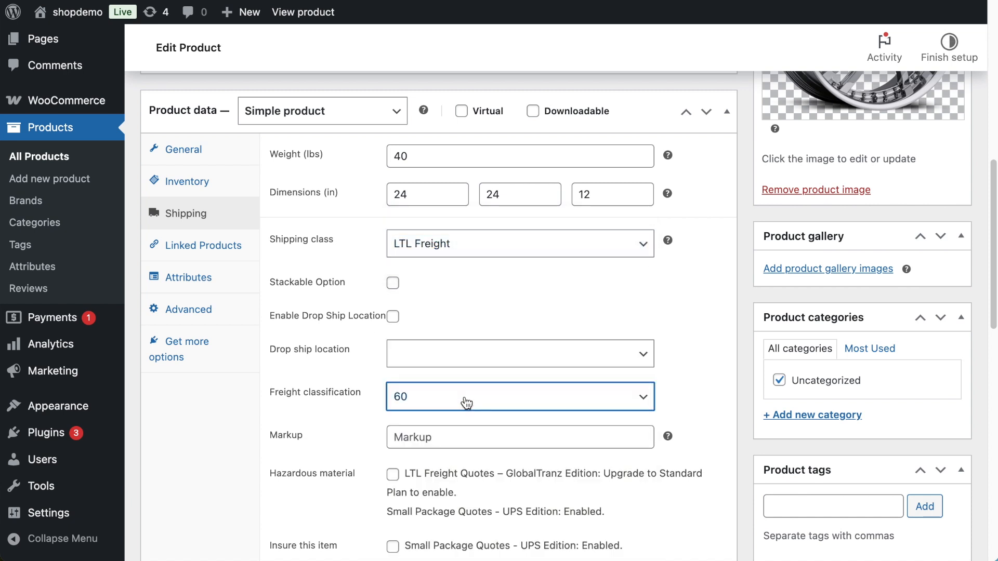
{"action": "scroll", "coordinate": [470, 394], "scroll_direction": "up", "scroll_amount": 10}
{"action": "left_click", "coordinate": [930, 354]}
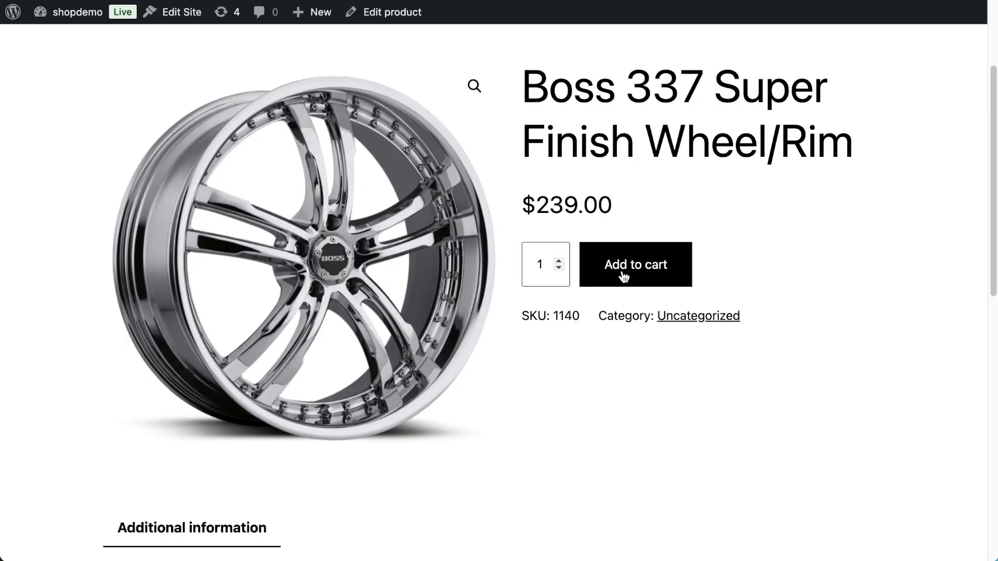
Add four of the wheels to the cart from the storefront and proceed to checkout to examine the freight shipping options.
{"action": "left_click", "coordinate": [559, 261]}
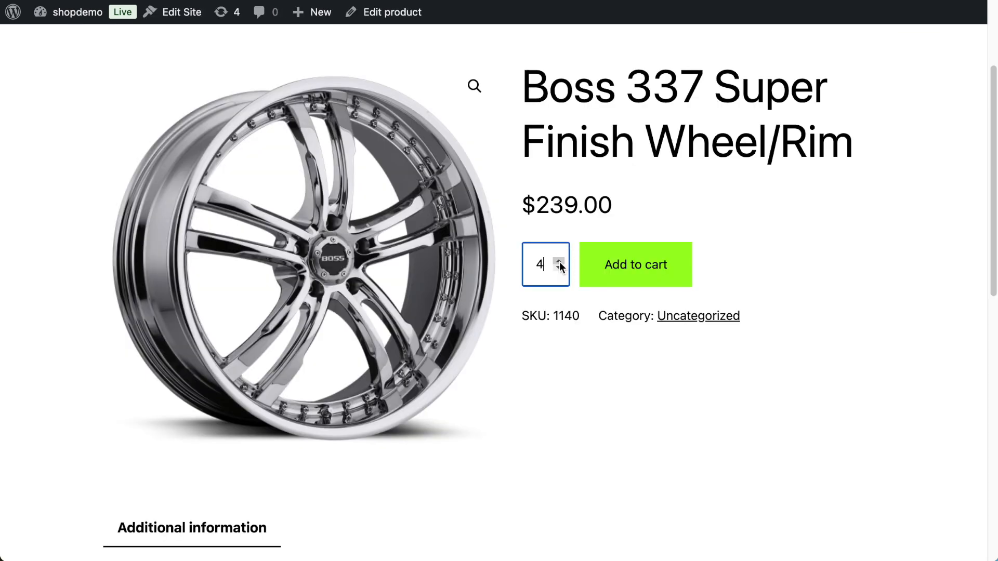
{"action": "left_click", "coordinate": [613, 270]}
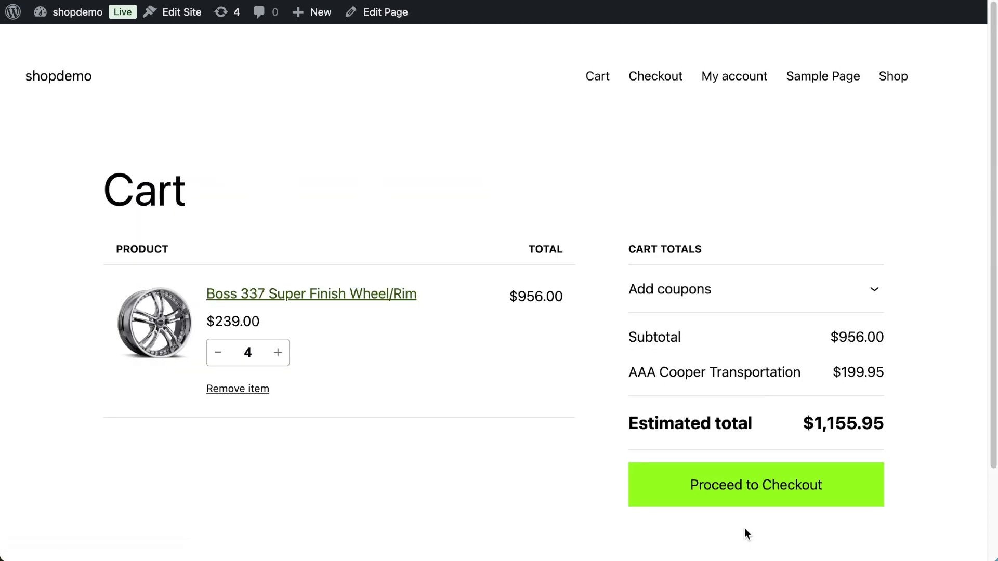
{"action": "left_click", "coordinate": [743, 485]}
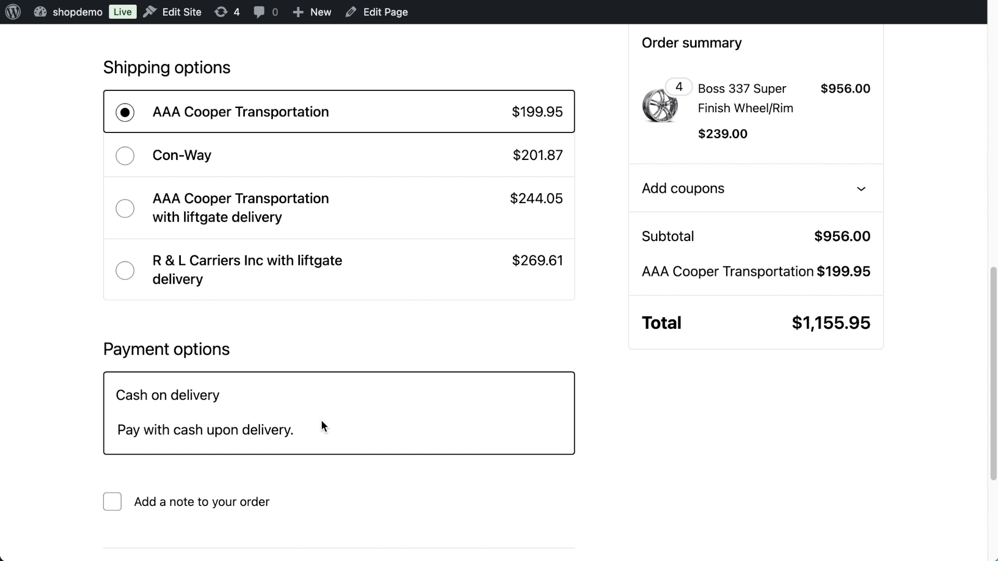
{"action": "left_click_drag", "start_coordinate": [96, 81], "coordinate": [585, 189]}
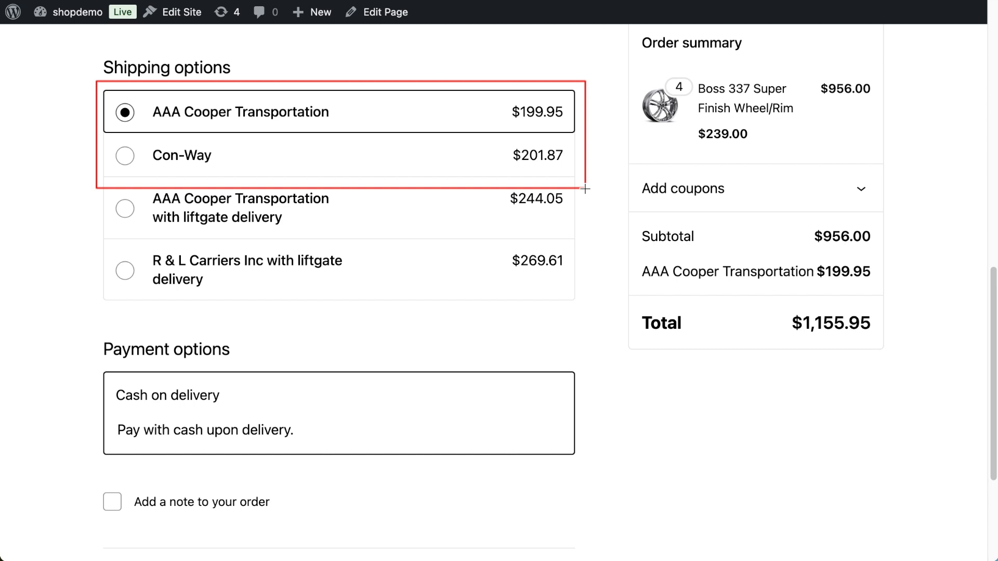
{"action": "left_click_drag", "start_coordinate": [97, 173], "coordinate": [584, 314]}
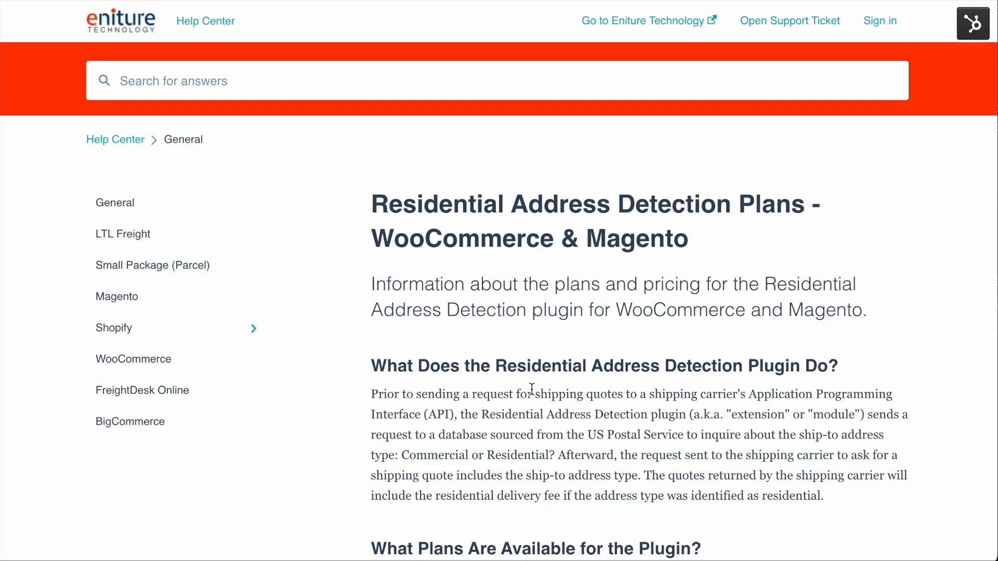
Read about the Residential Address Detection plans and carriers' residential fees, and review the residential delivery options in the quote settings.
{"action": "scroll", "coordinate": [532, 389], "scroll_direction": "down", "scroll_amount": 8}
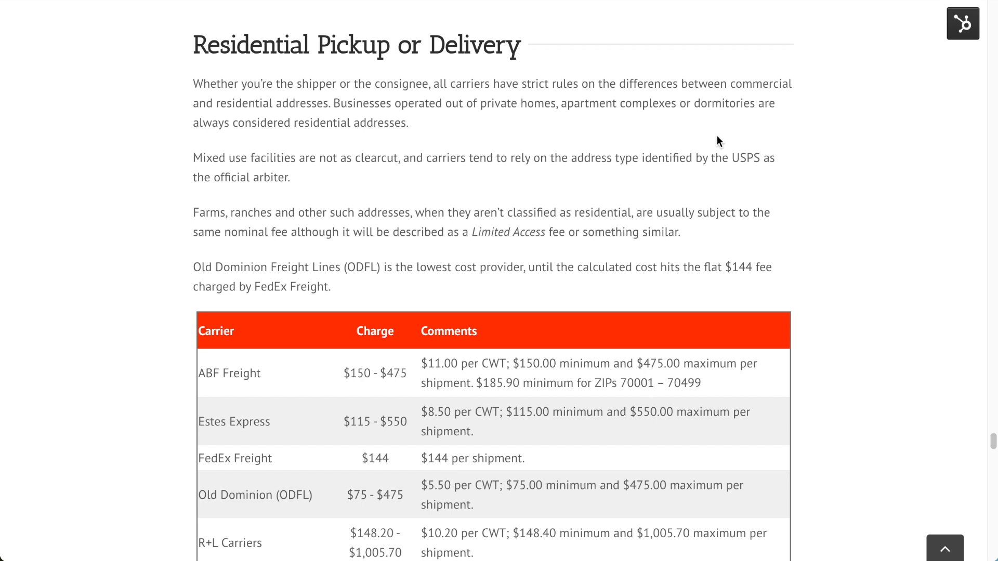
{"action": "scroll", "coordinate": [719, 141], "scroll_direction": "down", "scroll_amount": 6}
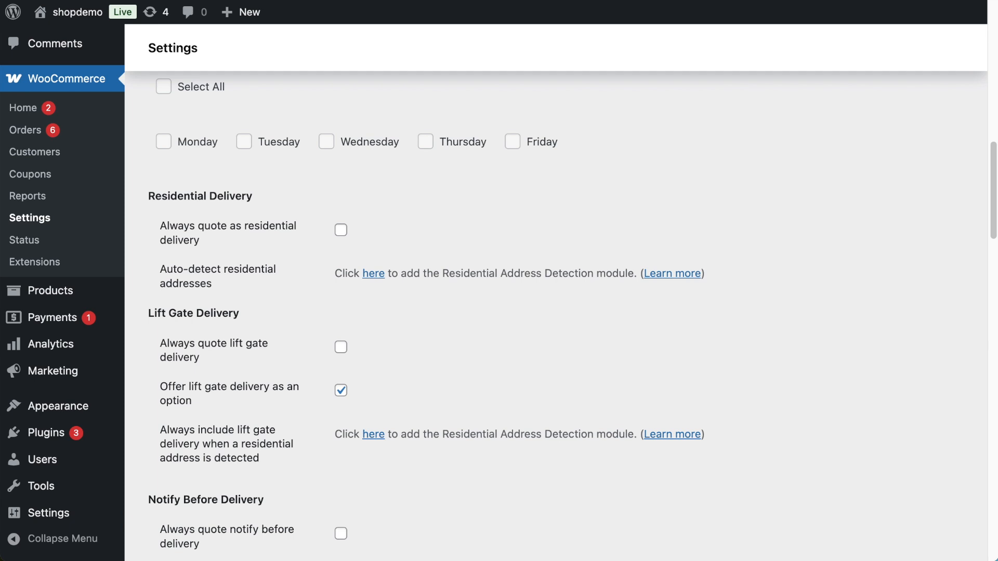
{"action": "left_click_drag", "start_coordinate": [140, 181], "coordinate": [392, 256]}
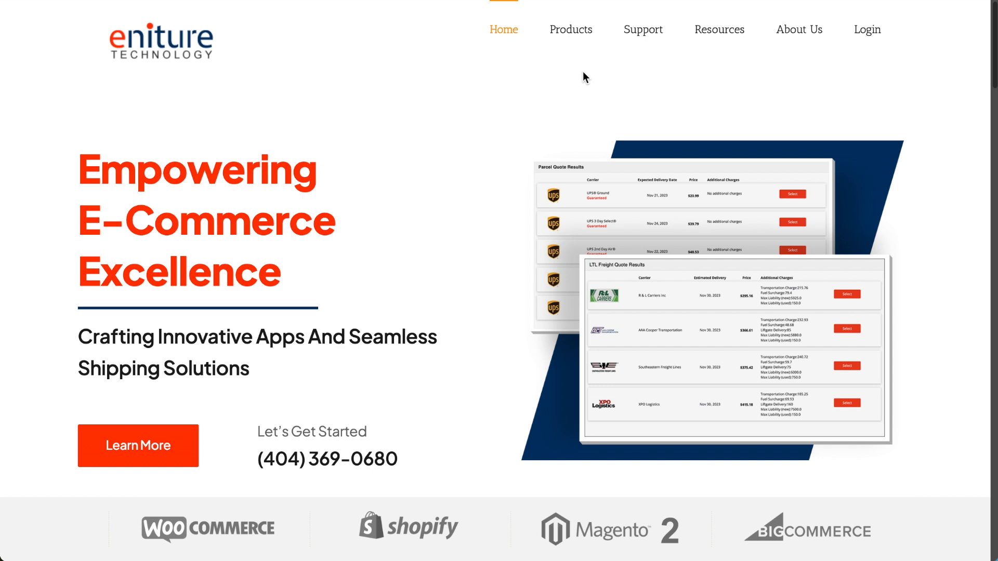
Find the Residential Address Detection plugin among the WooCommerce products on the Eniture website and download it.
{"action": "mouse_move", "coordinate": [570, 31]}
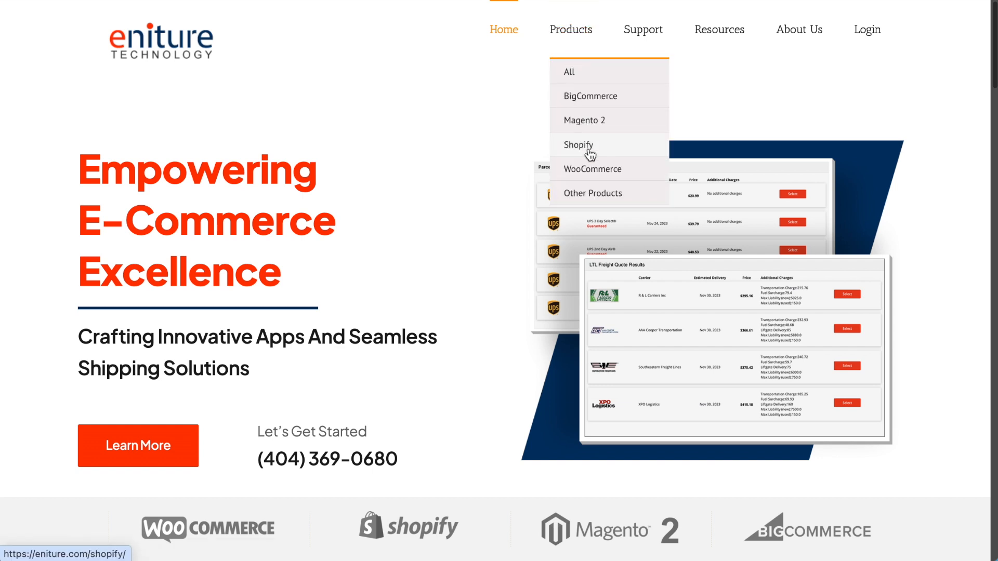
{"action": "left_click", "coordinate": [588, 171]}
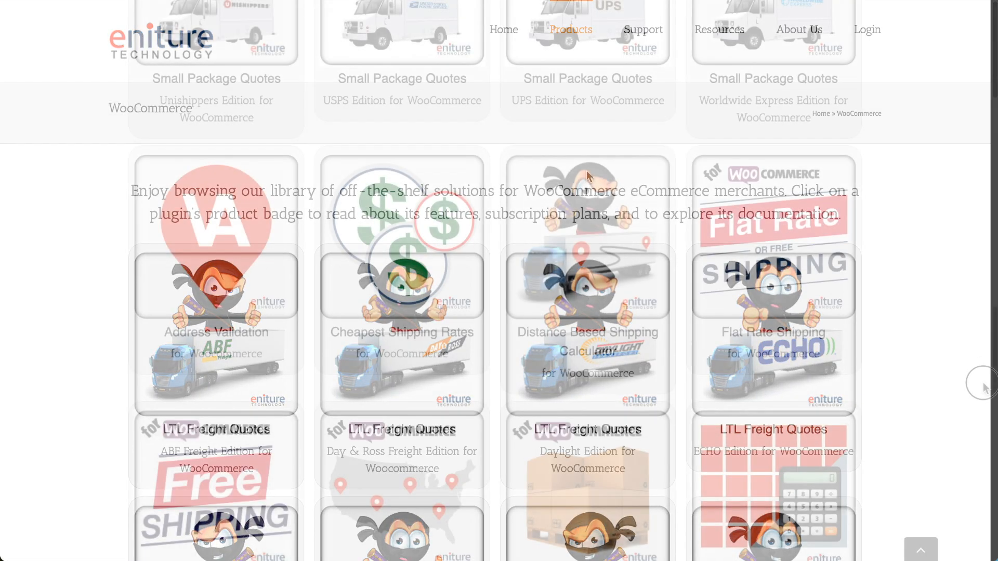
{"action": "scroll", "coordinate": [980, 426], "scroll_direction": "down", "scroll_amount": 4}
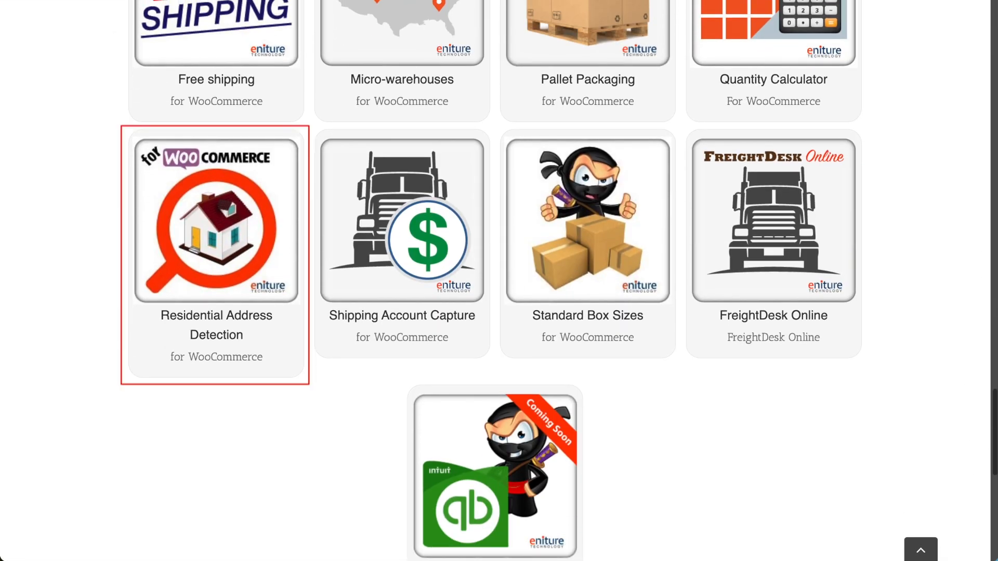
{"action": "left_click", "coordinate": [222, 240]}
{"action": "scroll", "coordinate": [376, 285], "scroll_direction": "down", "scroll_amount": 2}
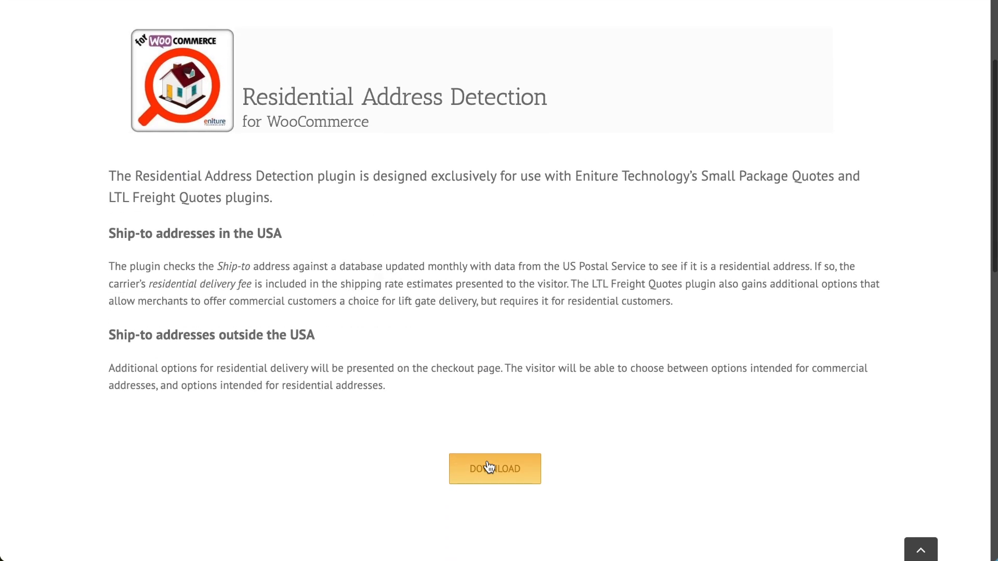
{"action": "left_click", "coordinate": [492, 473]}
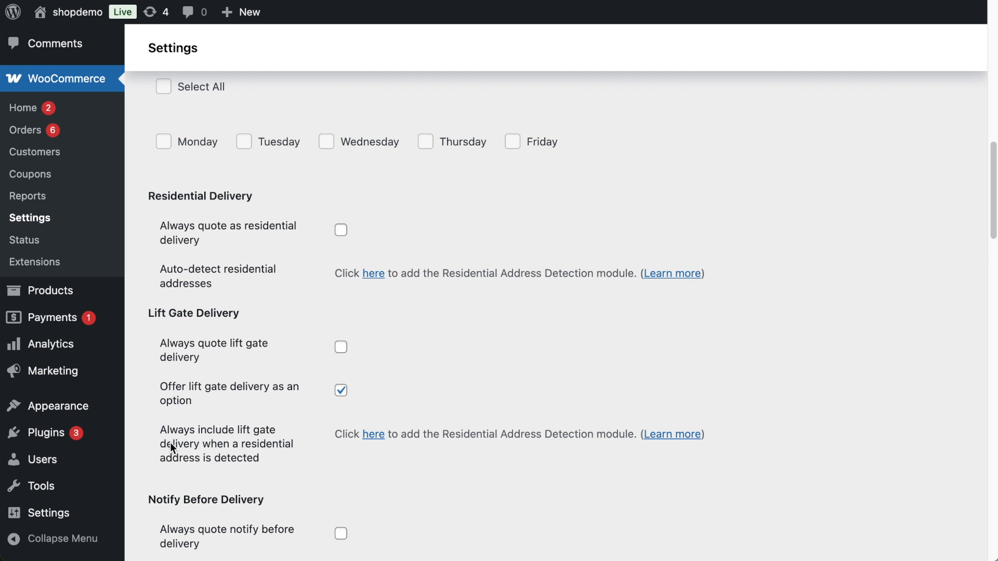
In the WordPress admin, upload residential-address-detection (4).zip as a new plugin and install it.
{"action": "mouse_move", "coordinate": [49, 438]}
{"action": "left_click", "coordinate": [171, 458]}
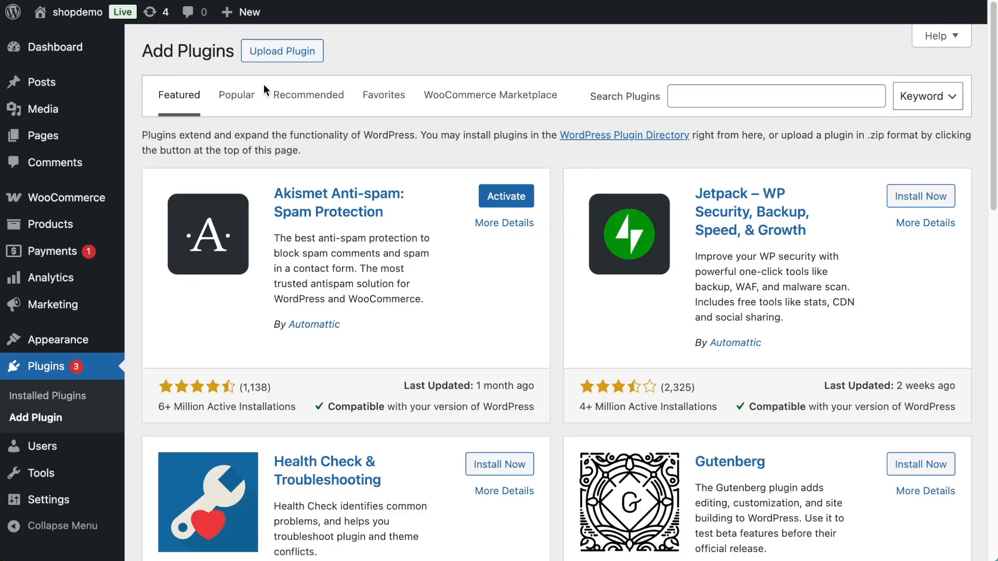
{"action": "left_click", "coordinate": [273, 52]}
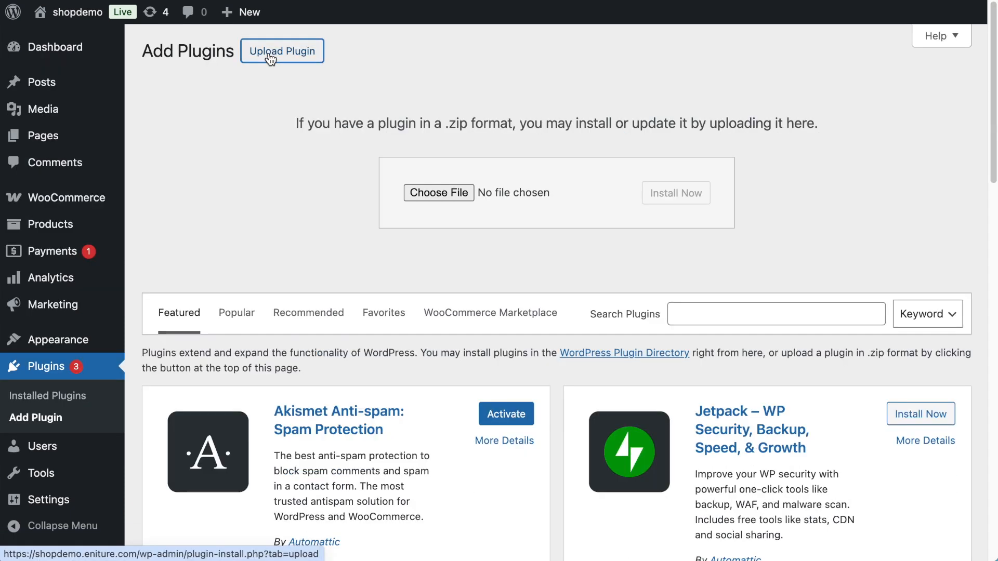
{"action": "left_click", "coordinate": [439, 193]}
{"action": "left_click", "coordinate": [343, 142]}
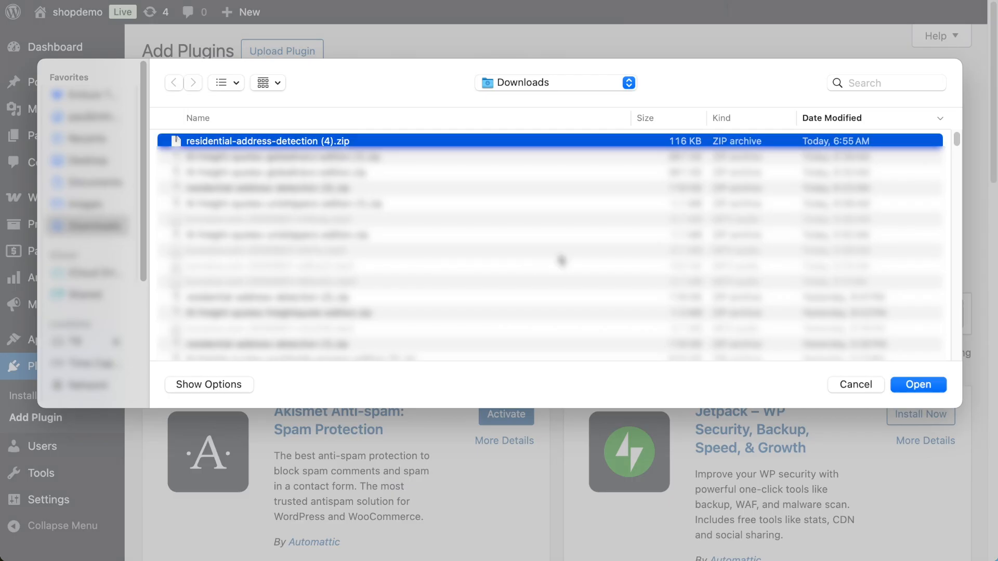
{"action": "left_click", "coordinate": [919, 385]}
{"action": "left_click", "coordinate": [695, 196]}
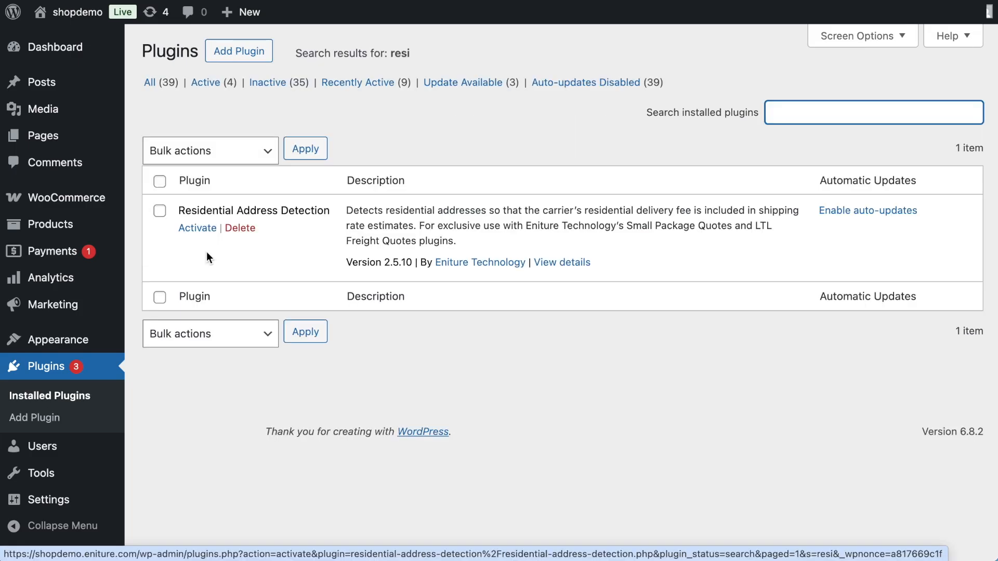
Activate the Residential Address Detection plugin and open the freight plugin's quote settings in WooCommerce.
{"action": "left_click", "coordinate": [205, 232]}
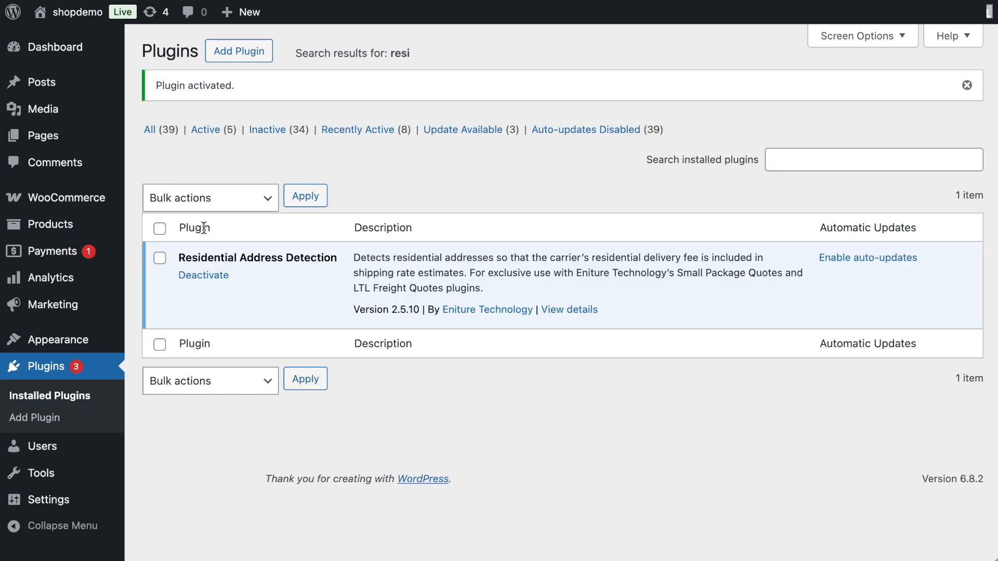
{"action": "mouse_move", "coordinate": [81, 203]}
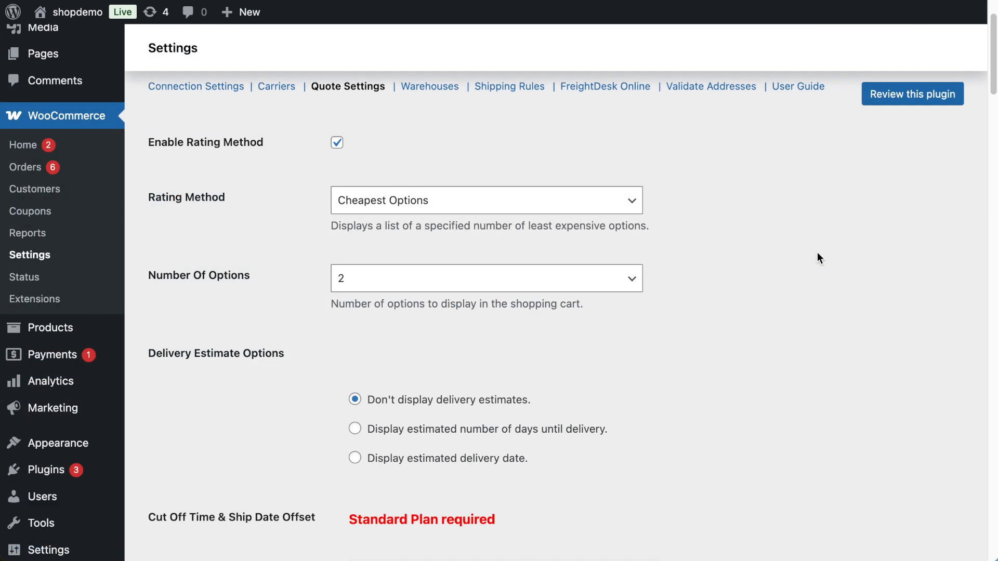
Review the auto-renew plan choices for residential address detection and default unconfirmed address types to Residential.
{"action": "scroll", "coordinate": [817, 254], "scroll_direction": "down", "scroll_amount": 20}
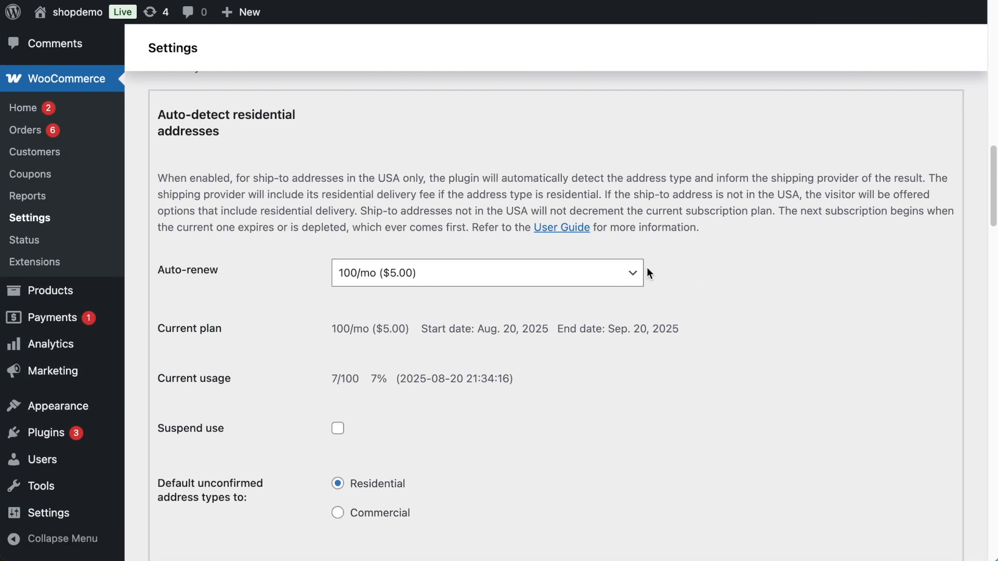
{"action": "left_click", "coordinate": [633, 275]}
{"action": "left_click", "coordinate": [632, 280]}
{"action": "left_click", "coordinate": [343, 485]}
{"action": "scroll", "coordinate": [343, 485], "scroll_direction": "down", "scroll_amount": 10}
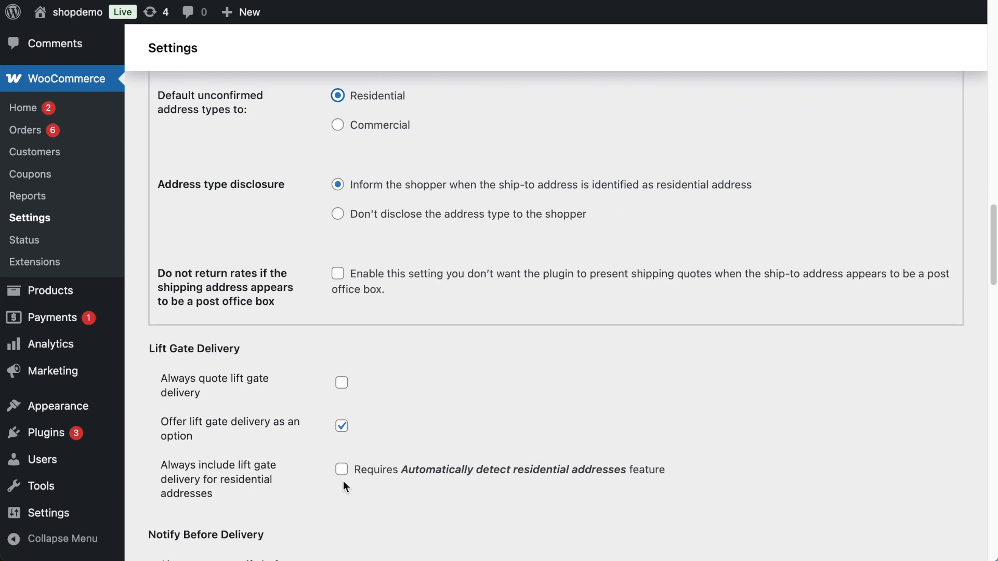
Enable always including lift gate delivery for residential addresses and save the quote settings.
{"action": "left_click", "coordinate": [342, 380]}
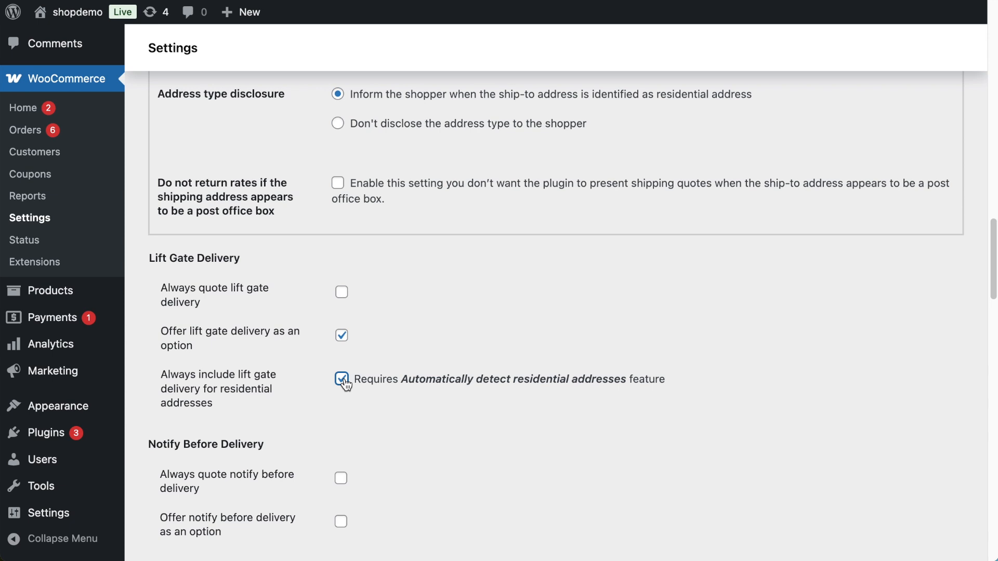
{"action": "left_click_drag", "start_coordinate": [994, 338], "coordinate": [994, 436]}
{"action": "left_click_drag", "start_coordinate": [993, 437], "coordinate": [993, 558]}
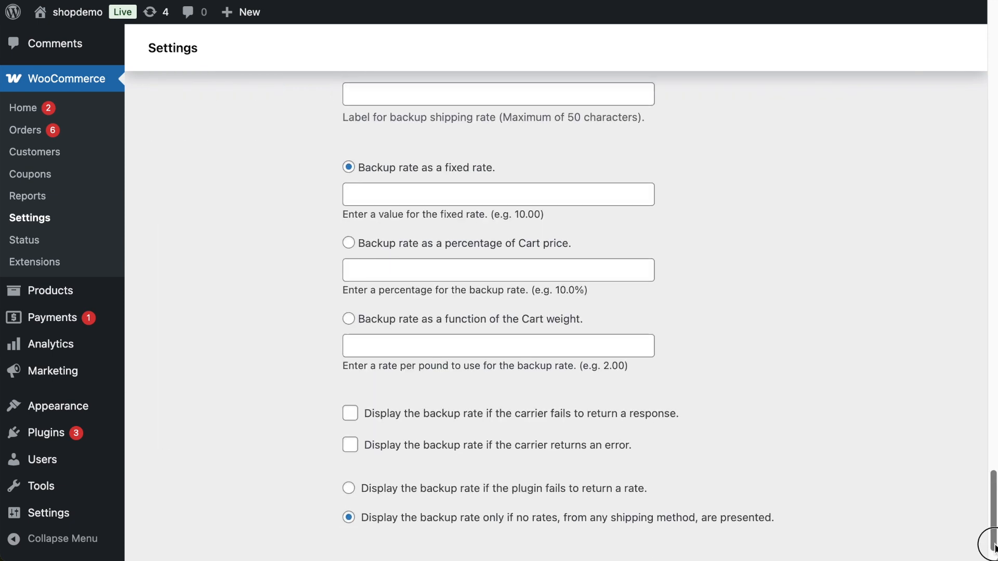
{"action": "left_click", "coordinate": [932, 536]}
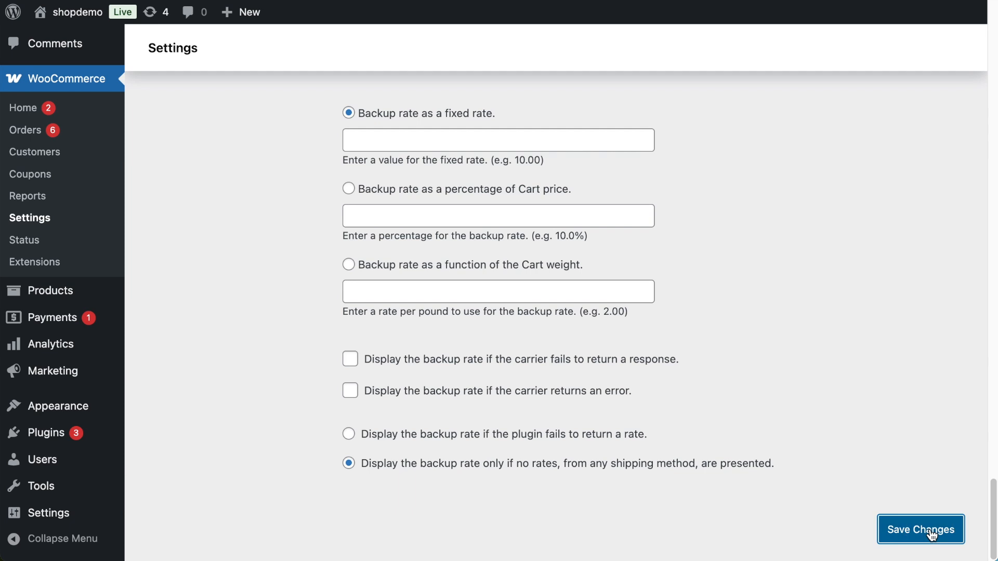